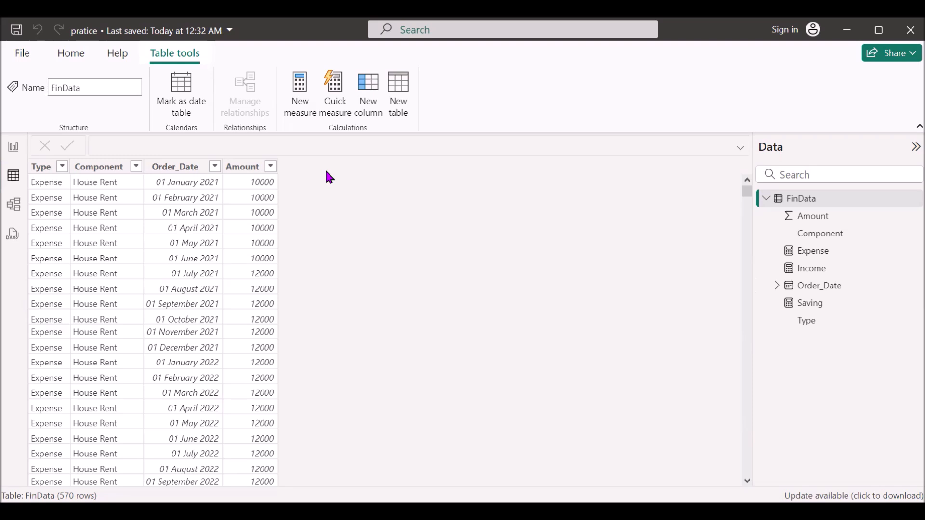
# Add a calculated column to FinData: Month-Year=FORMAT(FinData[Order_Date],"MMM-YYYY")
pyautogui.click(369, 96)
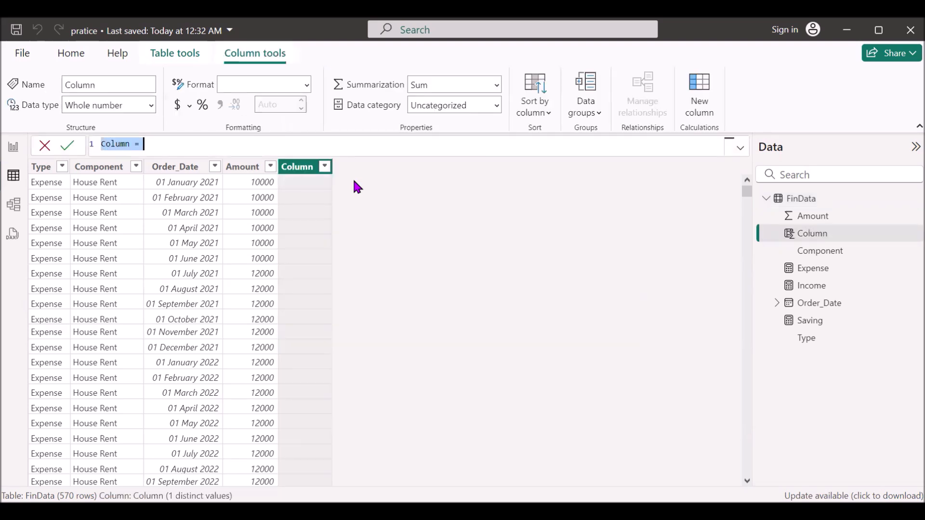
pyautogui.write('M')
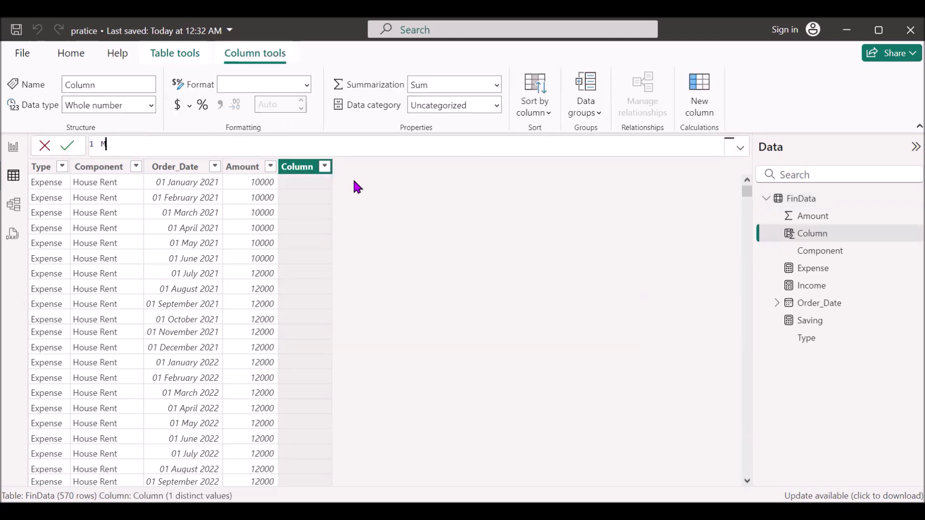
pyautogui.write('onth-Year=f')
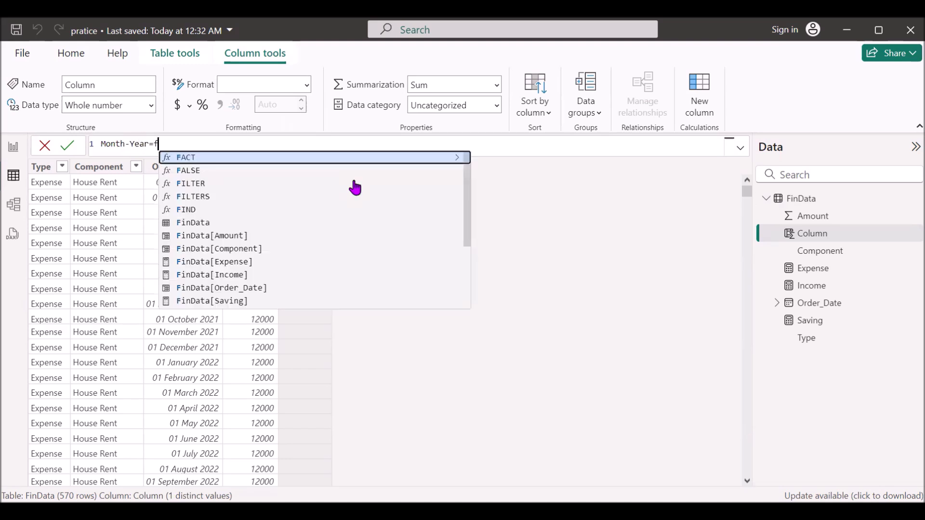
pyautogui.write('orma')
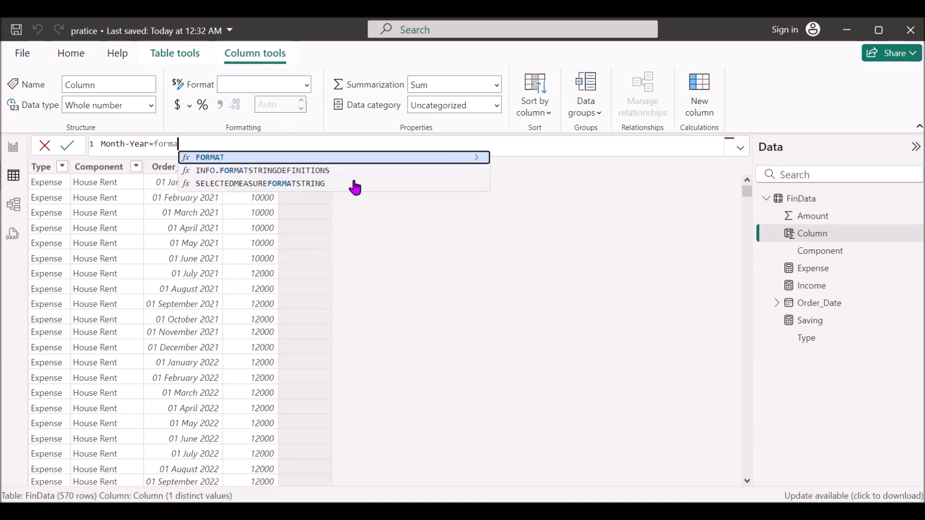
pyautogui.press('Tab')
pyautogui.write('ord')
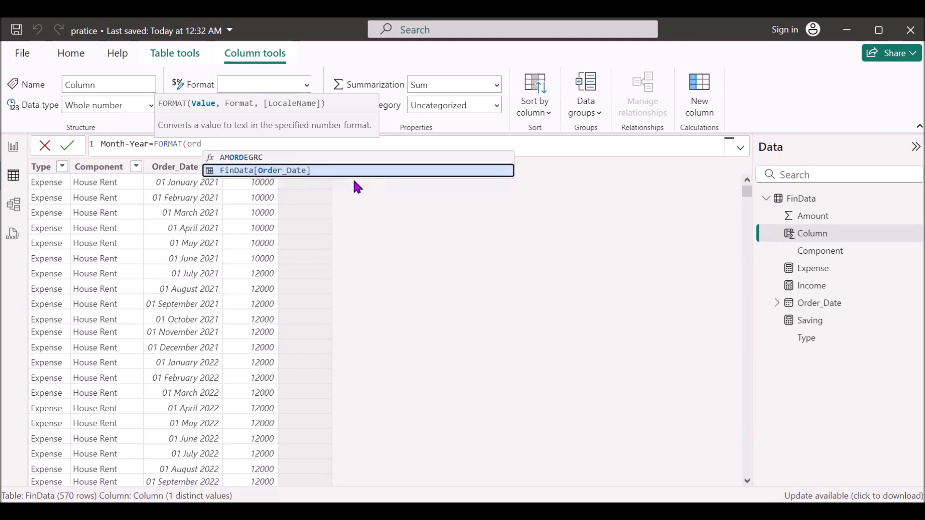
pyautogui.press('Tab')
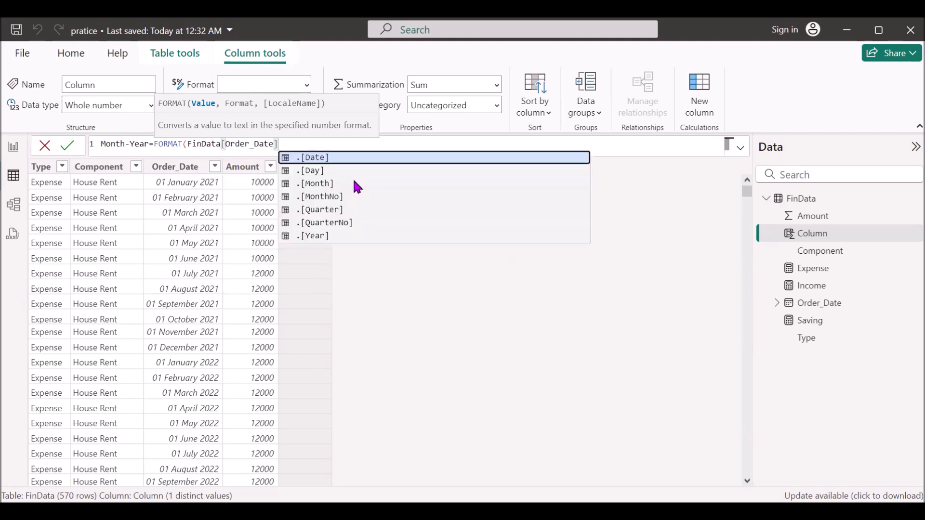
pyautogui.write(',"MM')
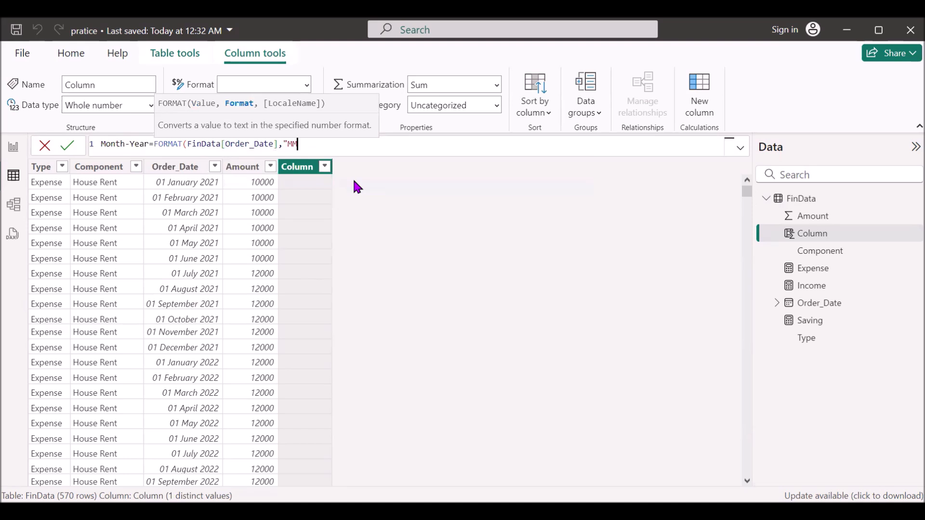
pyautogui.write('M-YYYY')
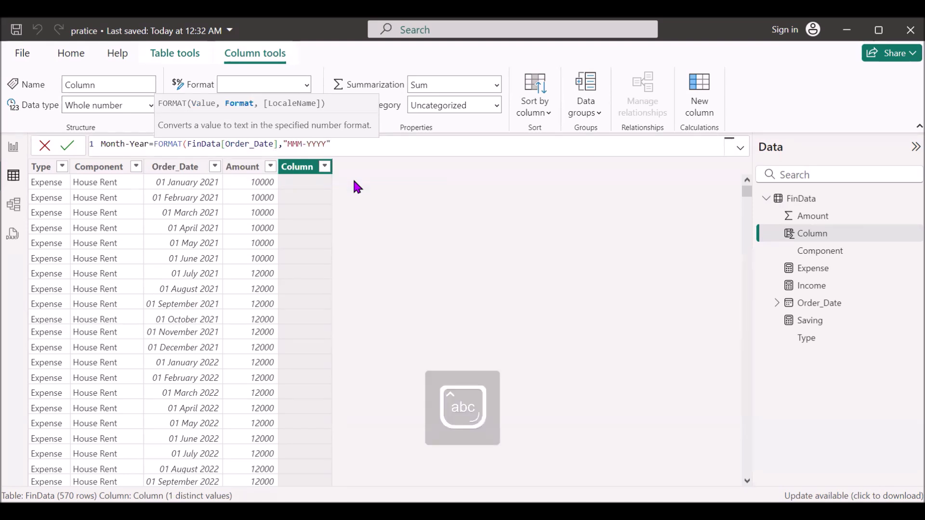
pyautogui.write('")')
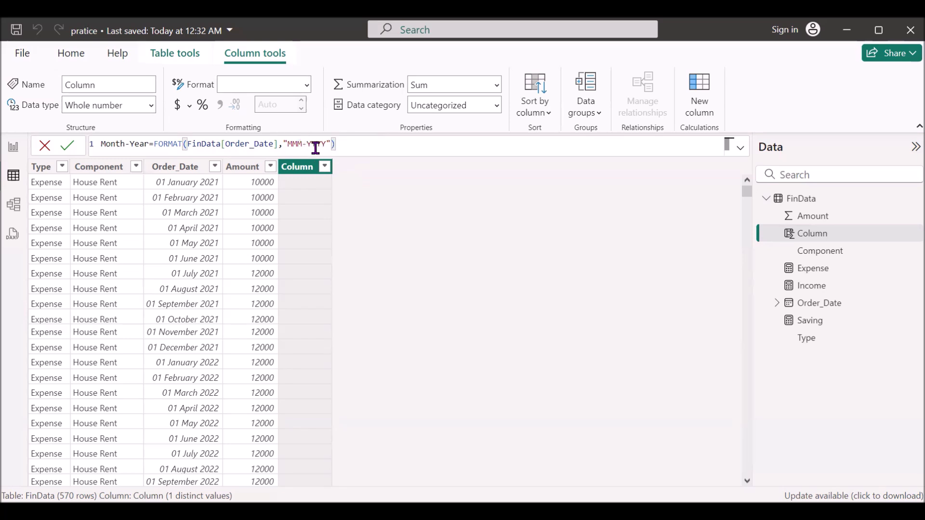
pyautogui.press('Return')
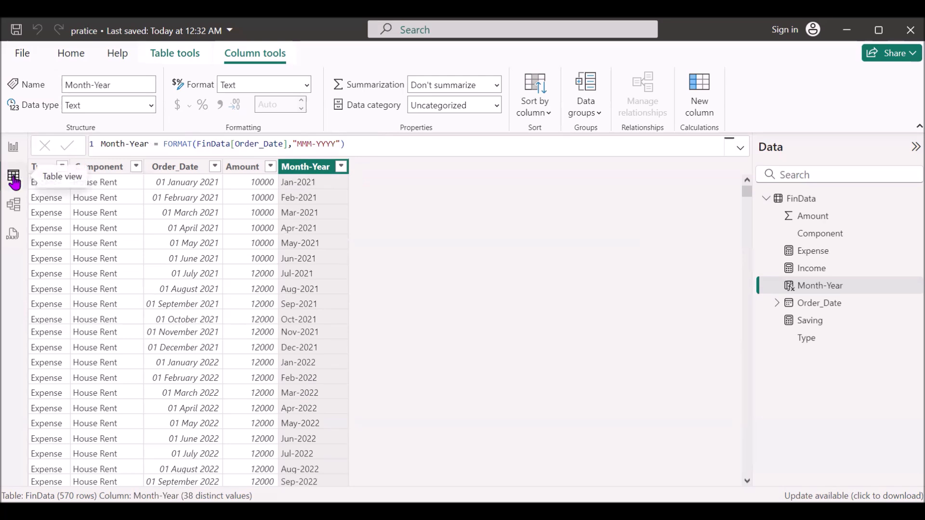
# In the report view, replace the existing slicer on Page 2 with a new slicer on the Month-Year field
pyautogui.click(14, 147)
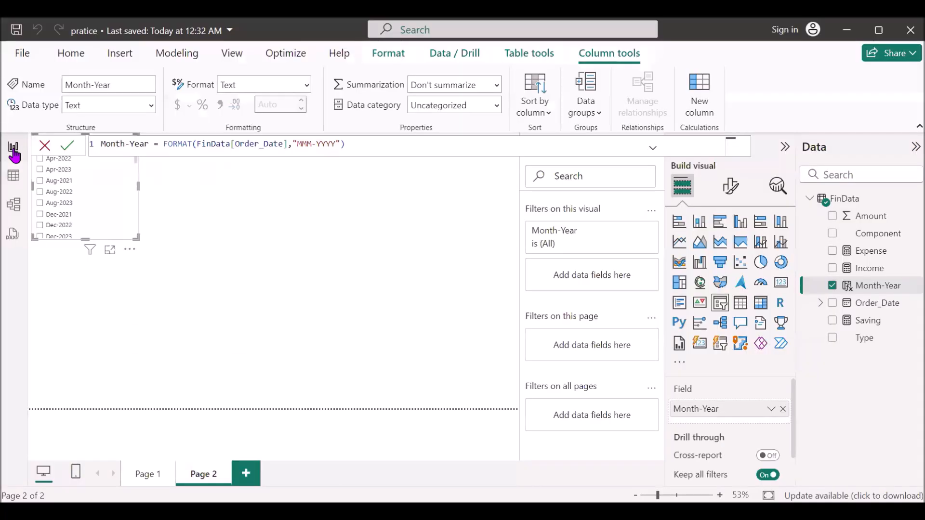
pyautogui.click(116, 205)
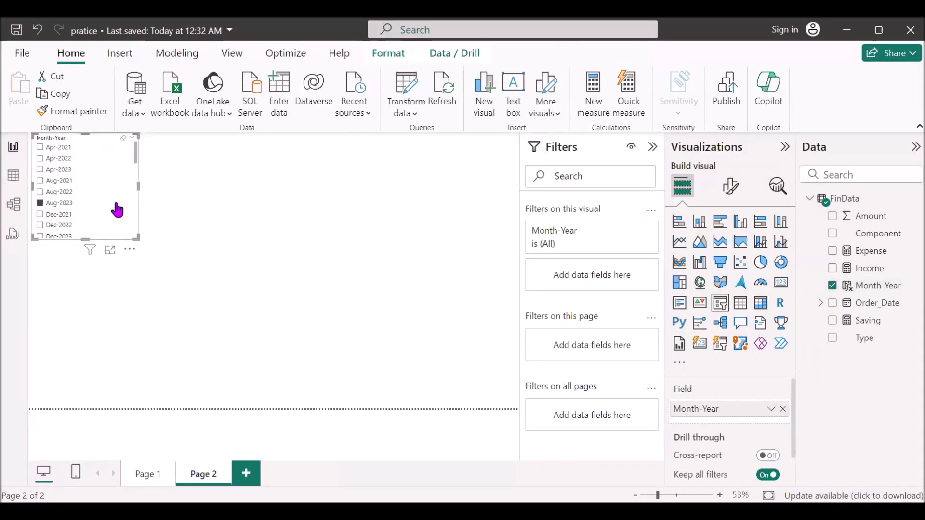
pyautogui.press('Delete')
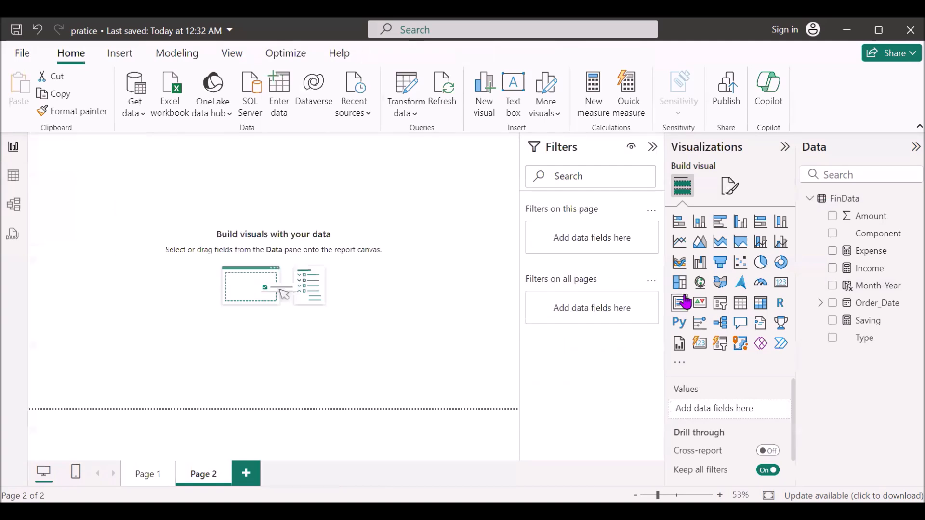
pyautogui.click(720, 309)
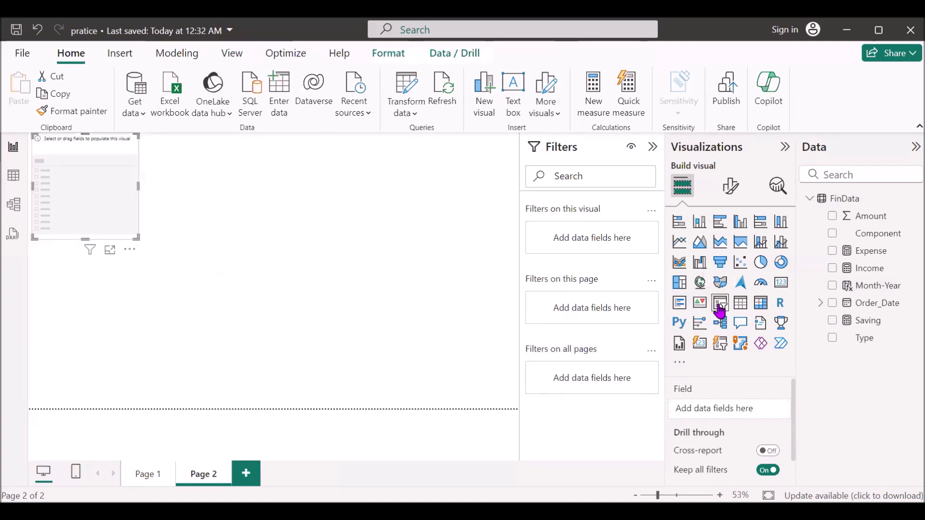
pyautogui.click(832, 286)
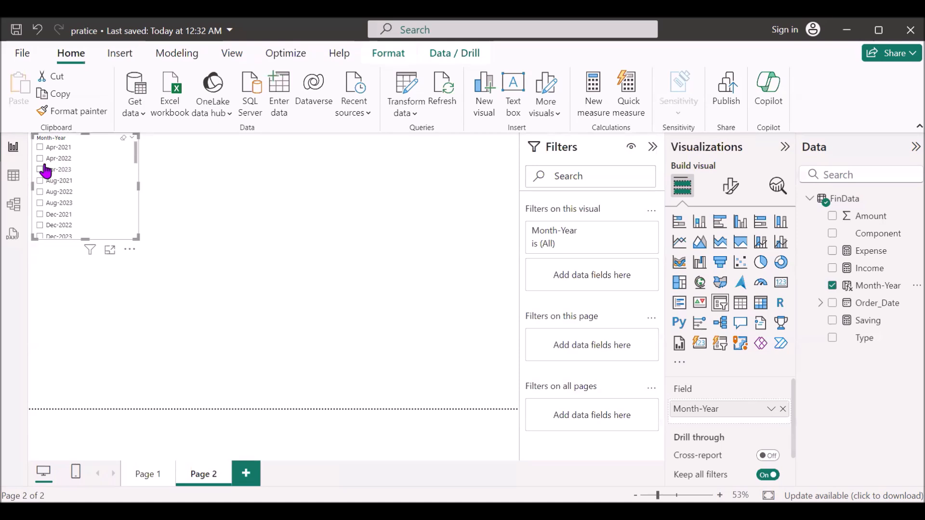
# Return to the table view and add a calculated column to FinData: month_No=MONTH(FinData[Order_Date])
pyautogui.click(14, 179)
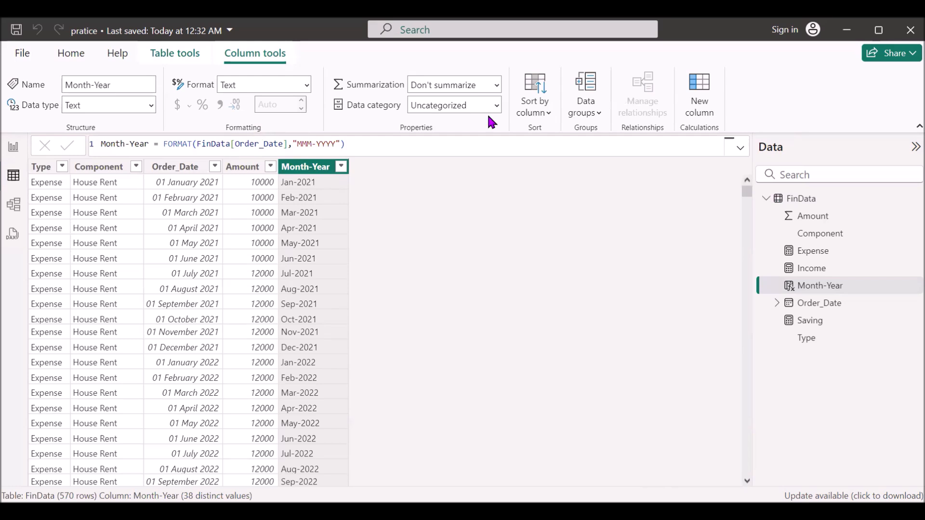
pyautogui.click(702, 95)
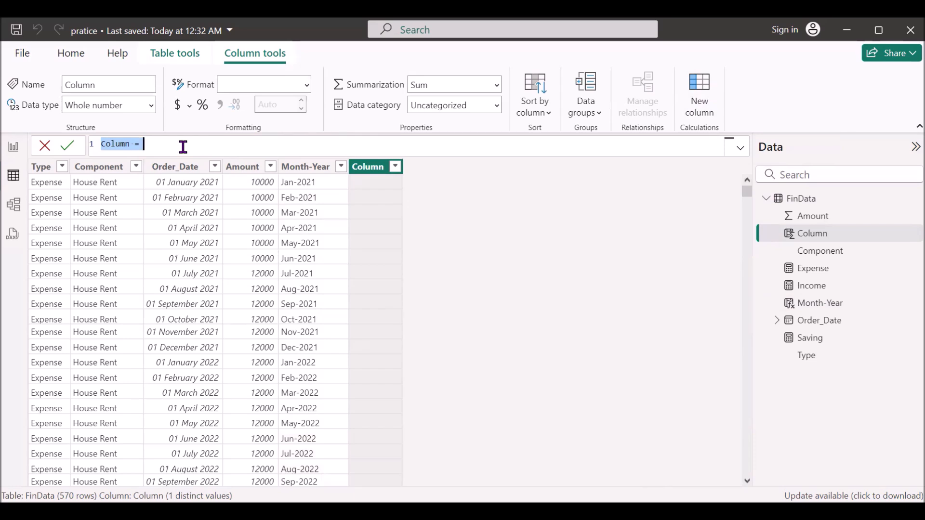
pyautogui.write('month_')
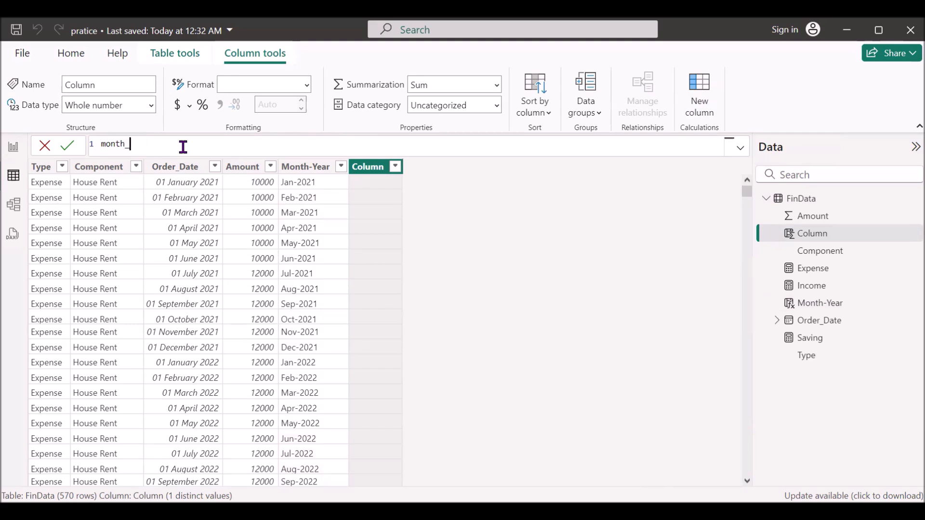
pyautogui.write('no')
pyautogui.press('BackSpace')
pyautogui.press('BackSpace')
pyautogui.write('No')
pyautogui.write('=month')
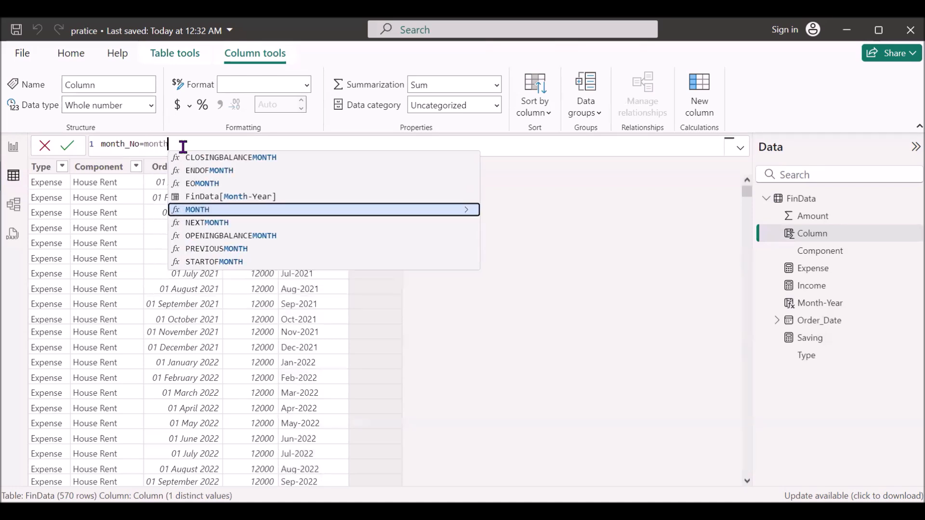
pyautogui.press('Tab')
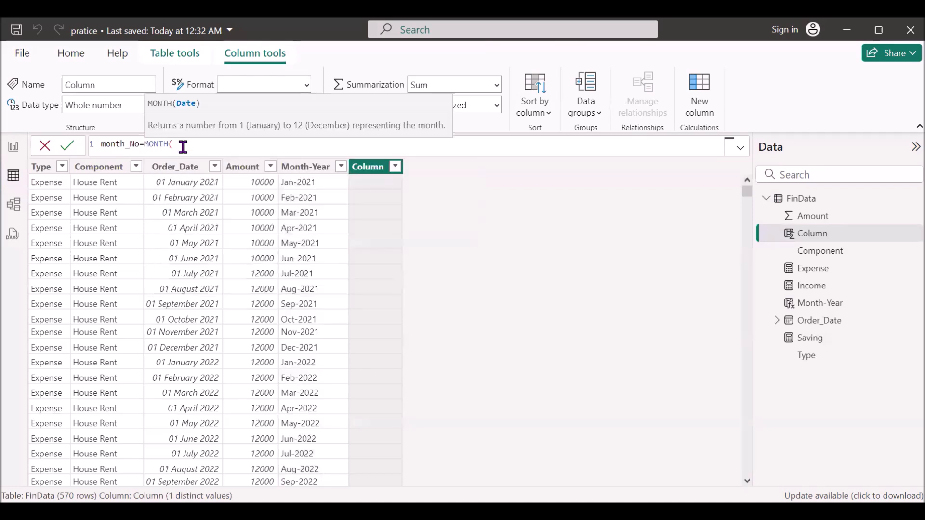
pyautogui.write('ord')
pyautogui.press('Tab')
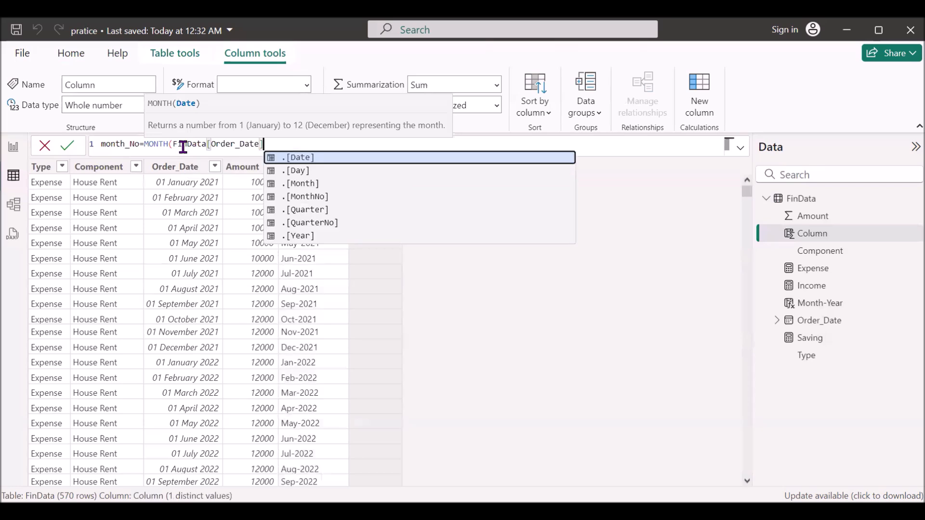
pyautogui.write(')')
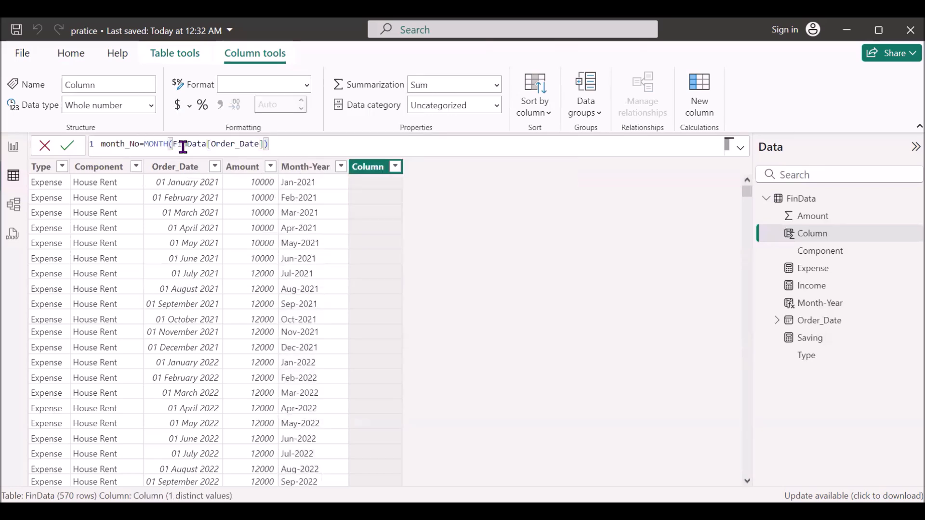
pyautogui.press('Return')
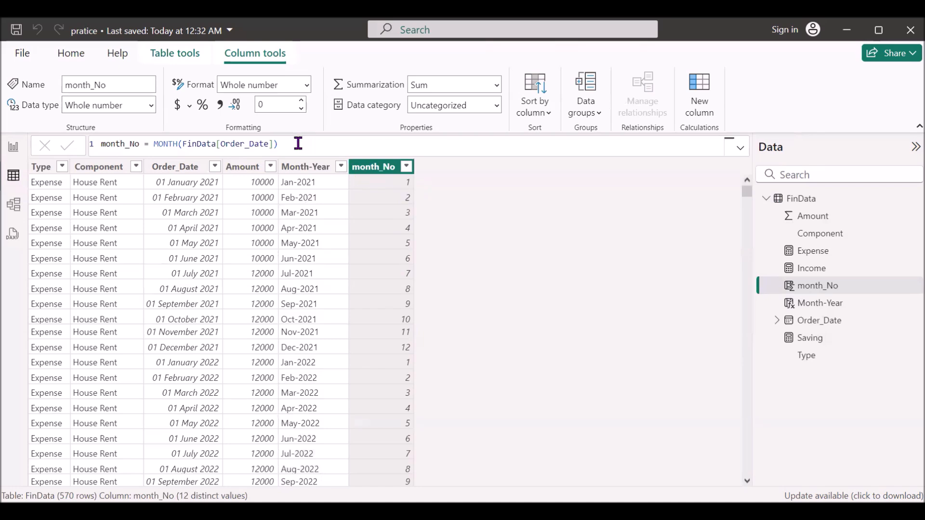
# Add a calculated column to FinData: Year_=YEAR(FinData[Order_Date])
pyautogui.click(698, 94)
pyautogui.write('Year')
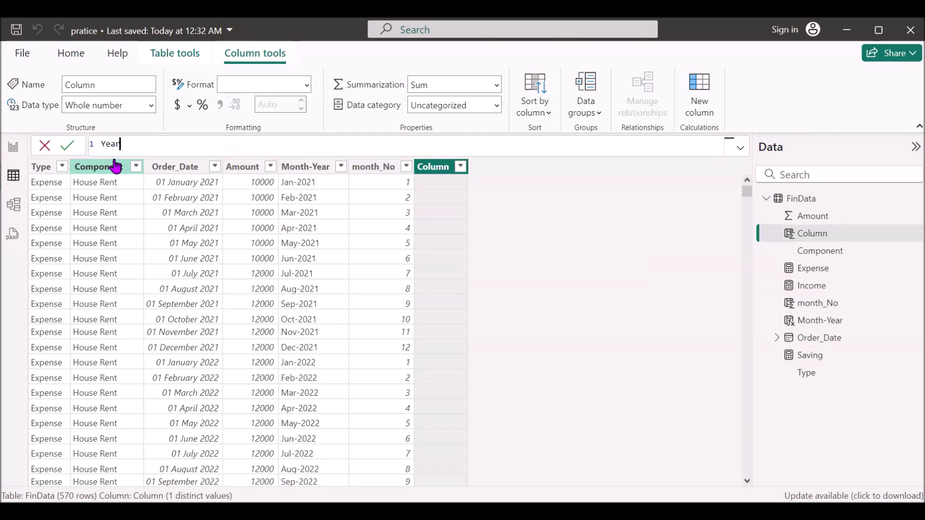
pyautogui.write('_=year')
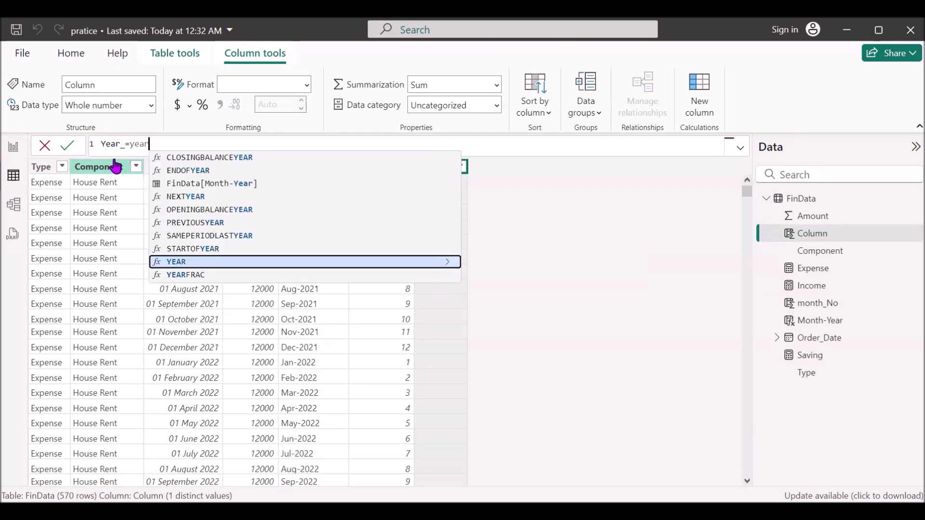
pyautogui.press('Tab')
pyautogui.write('ord')
pyautogui.press('Tab')
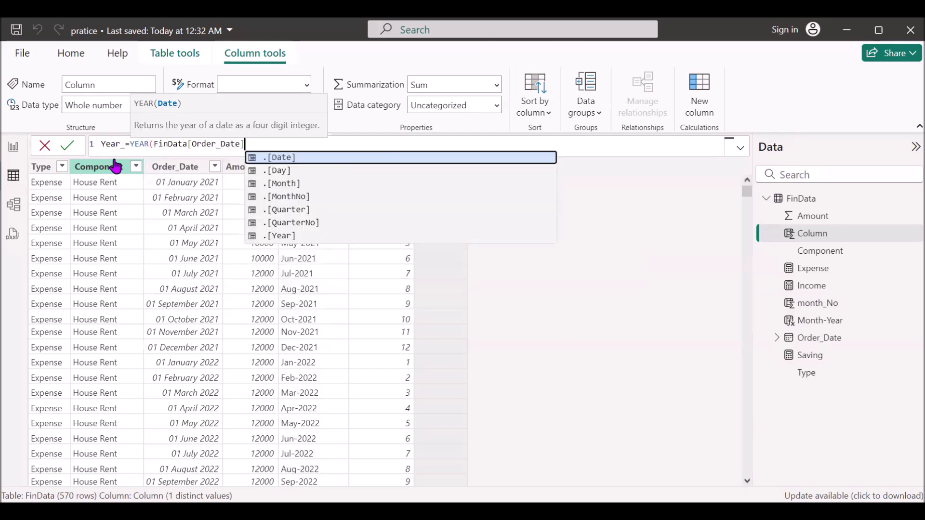
pyautogui.write(')')
pyautogui.press('Return')
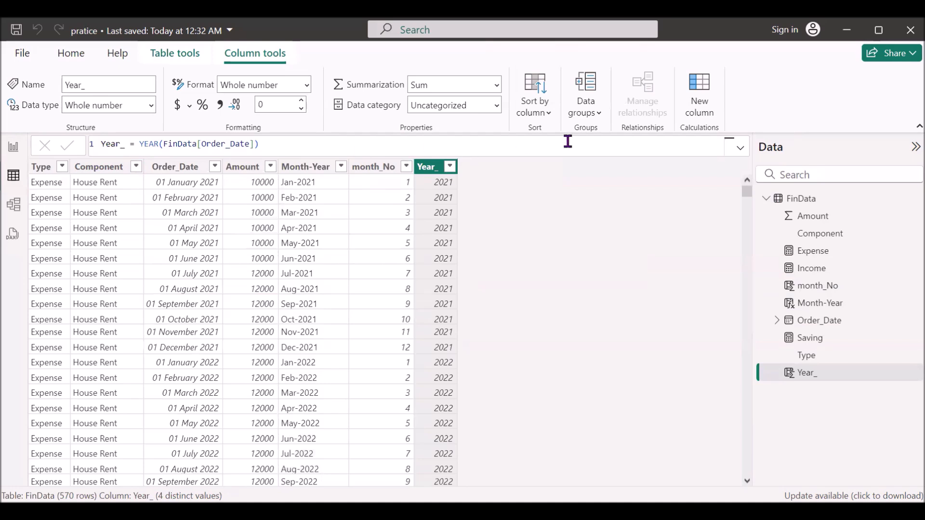
# Start another calculated column in FinData with the expression FinData[Year_]*12+FinData[month_No]
pyautogui.click(702, 89)
pyautogui.click(703, 94)
pyautogui.click(150, 144)
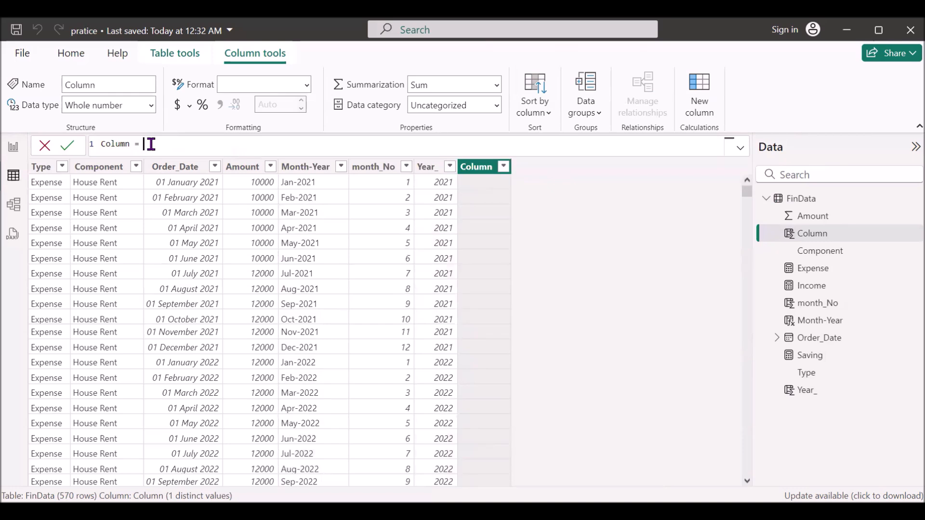
pyautogui.write('year')
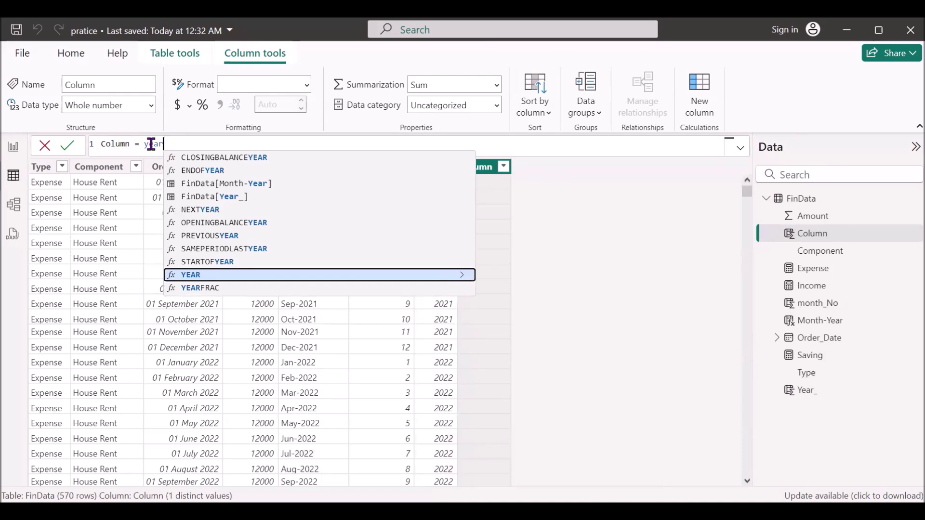
pyautogui.click(223, 201)
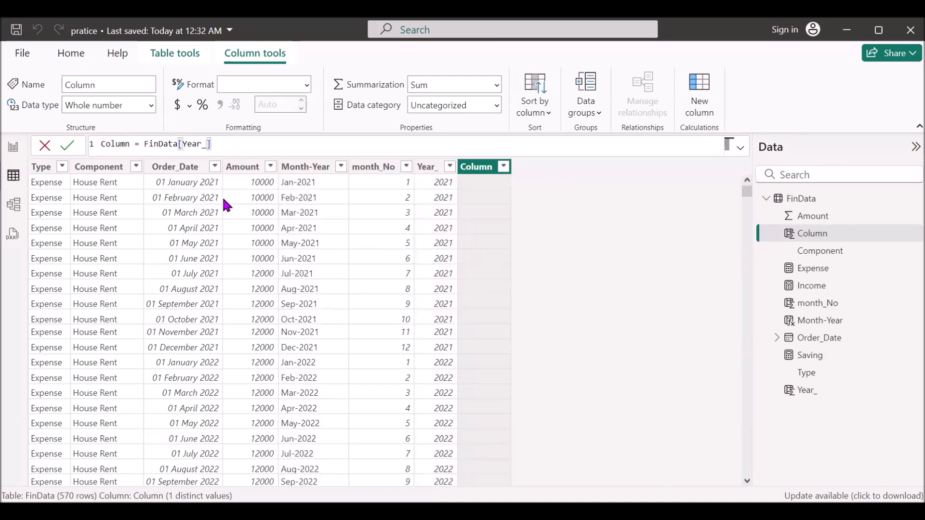
pyautogui.write('*12+mon')
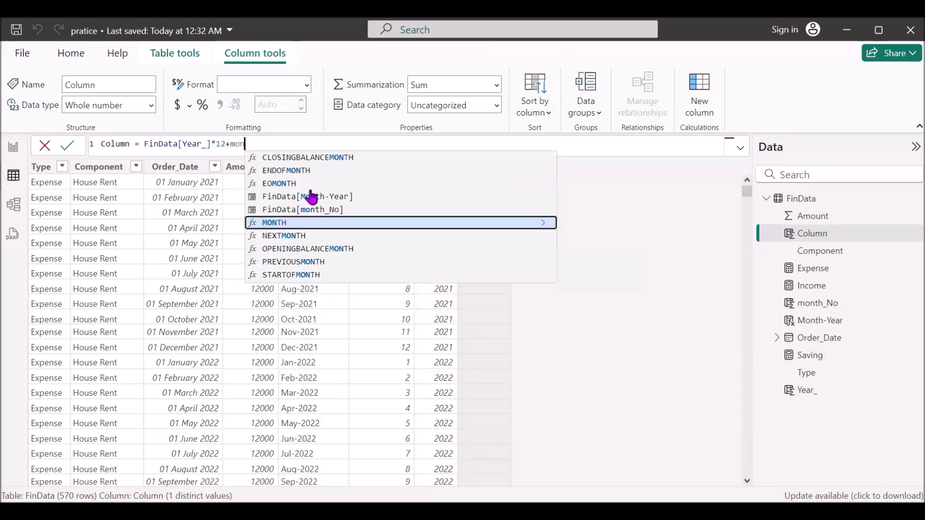
pyautogui.click(315, 210)
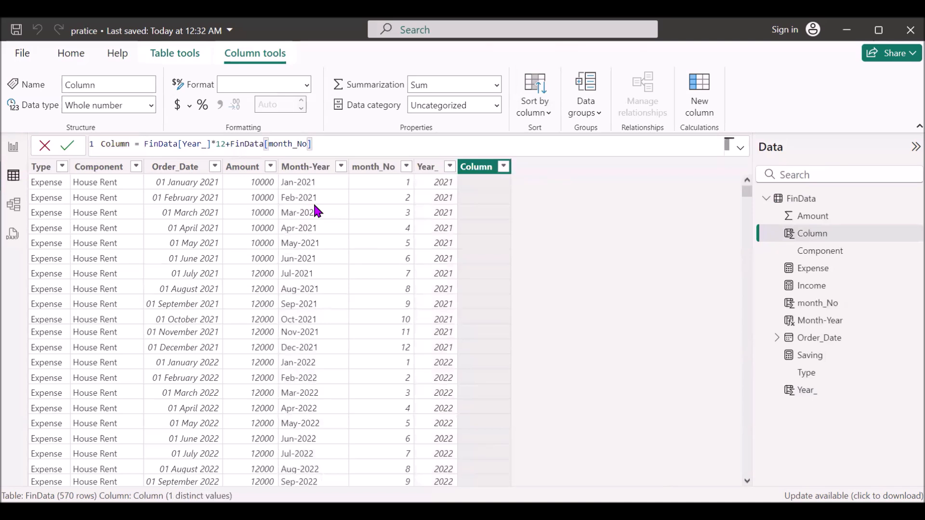
# Name the new FinData calculated column sorted_mon-years and commit its formula
pyautogui.doubleClick(120, 144)
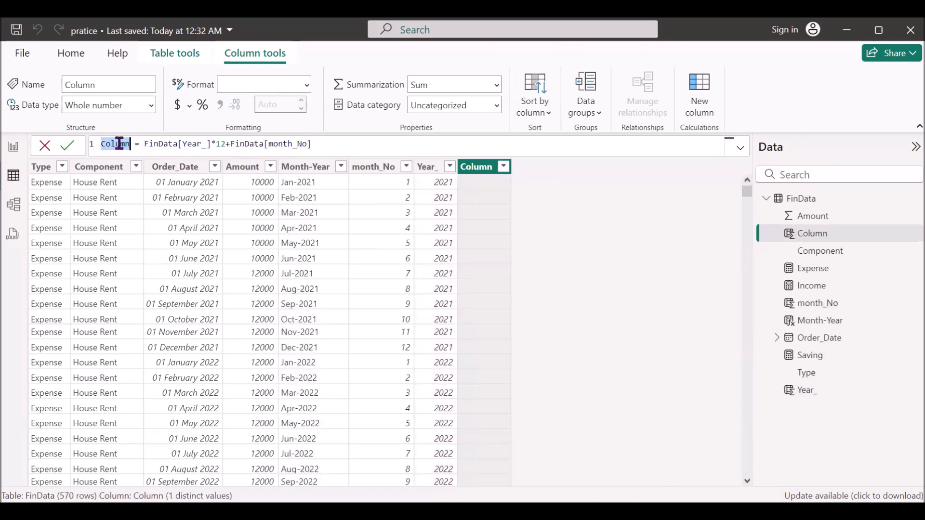
pyautogui.write('sorted_')
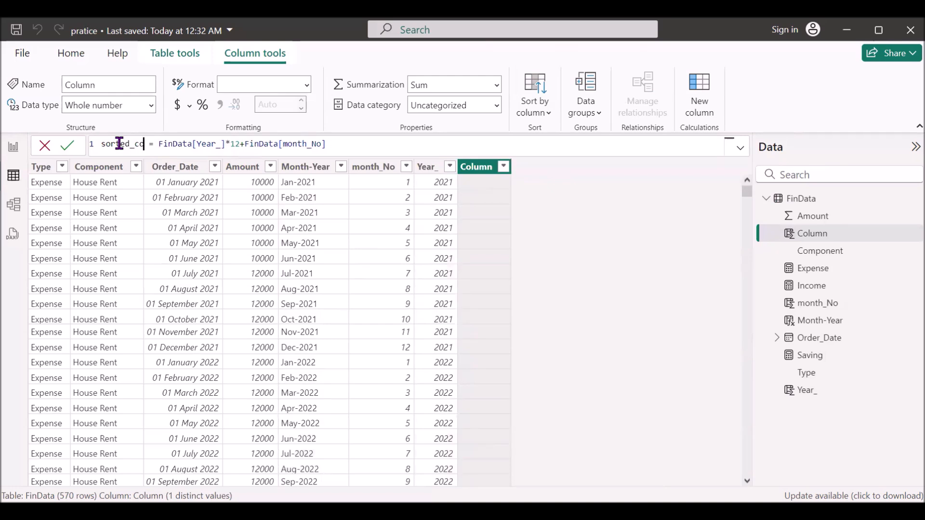
pyautogui.write('mon-')
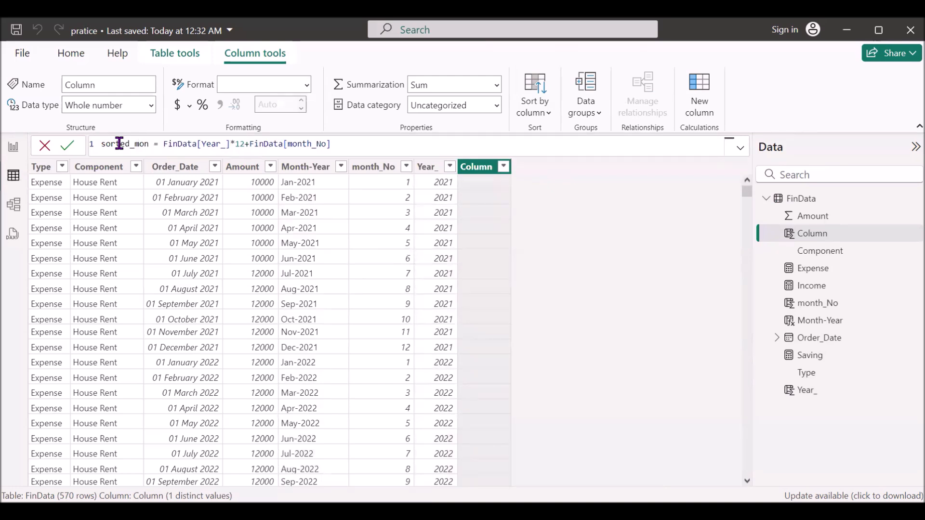
pyautogui.write('y')
pyautogui.press('BackSpace')
pyautogui.write('years')
pyautogui.press('Return')
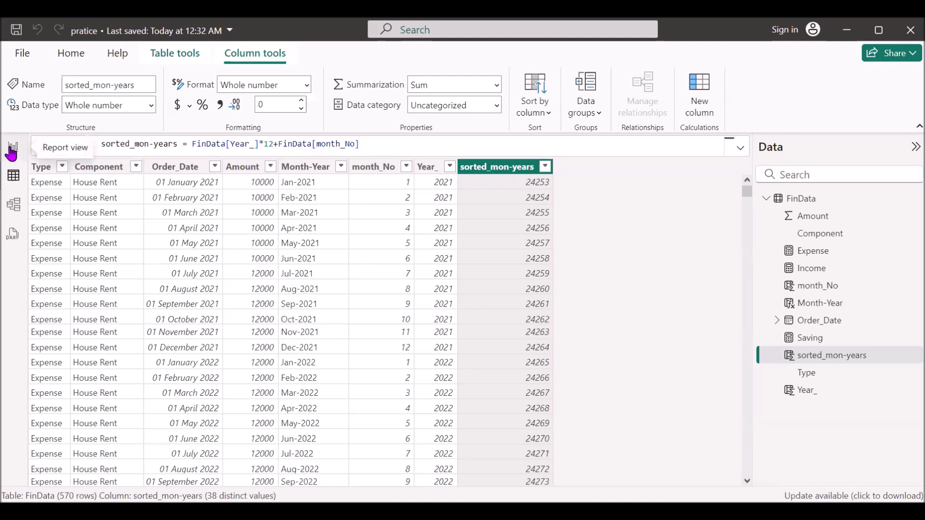
# Sort the Month-Year column by sorted_mon-years and check the month order in the Page 2 slicer
pyautogui.click(299, 169)
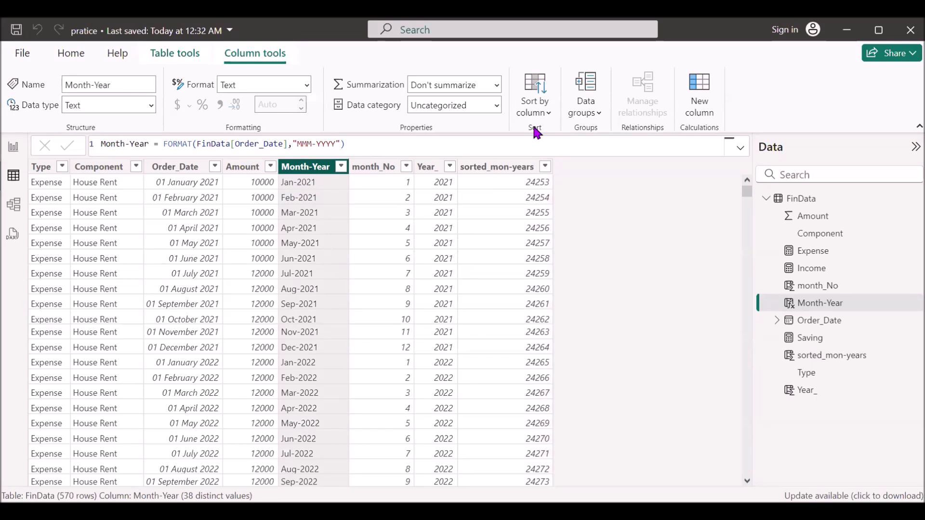
pyautogui.click(539, 112)
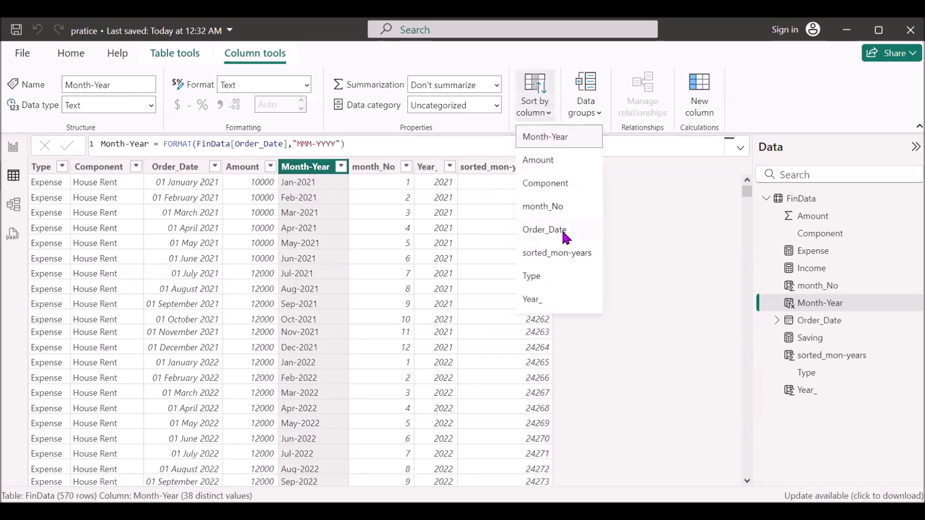
pyautogui.click(536, 254)
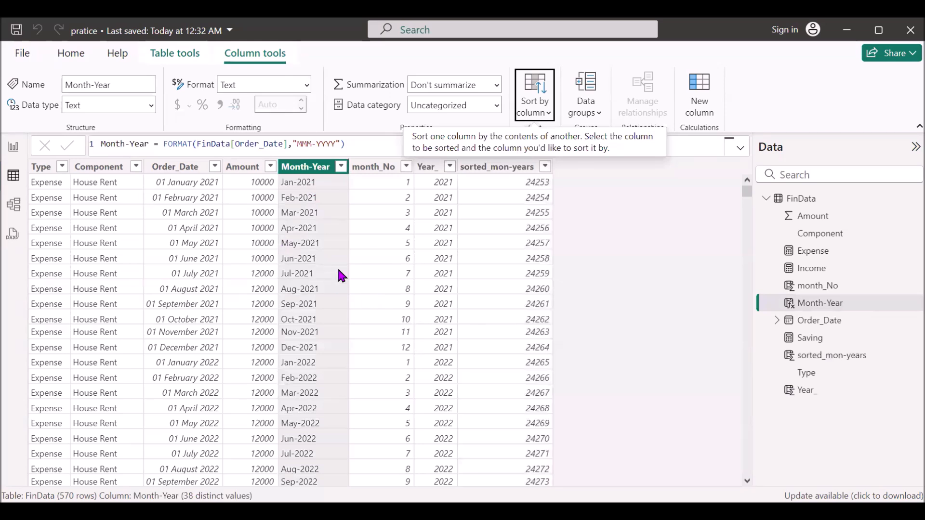
pyautogui.click(13, 155)
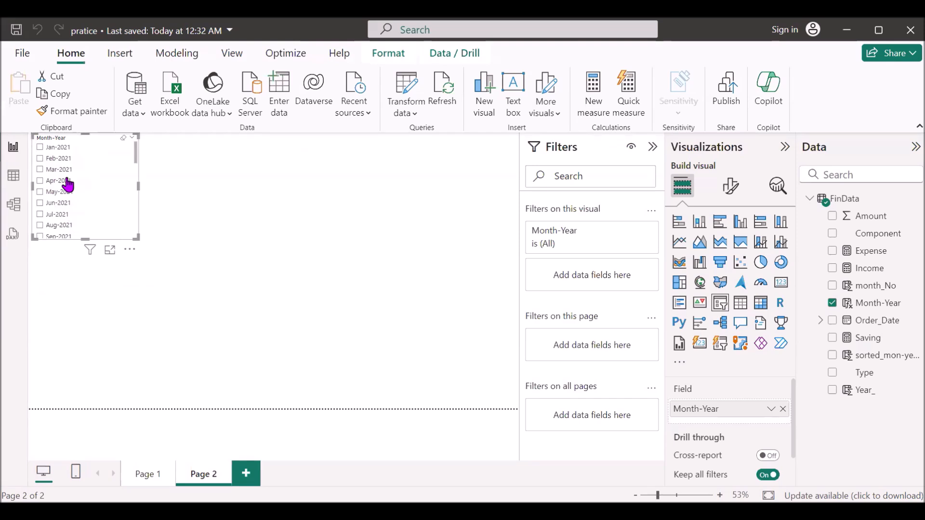
# Review the sorted_mon-years column in the table view against the Month-Year slicer in the report view
pyautogui.click(13, 176)
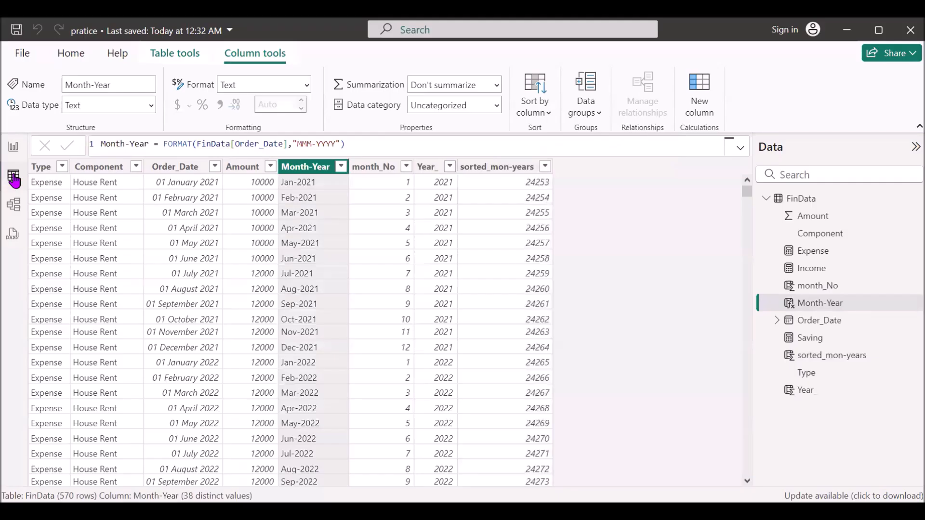
pyautogui.click(504, 168)
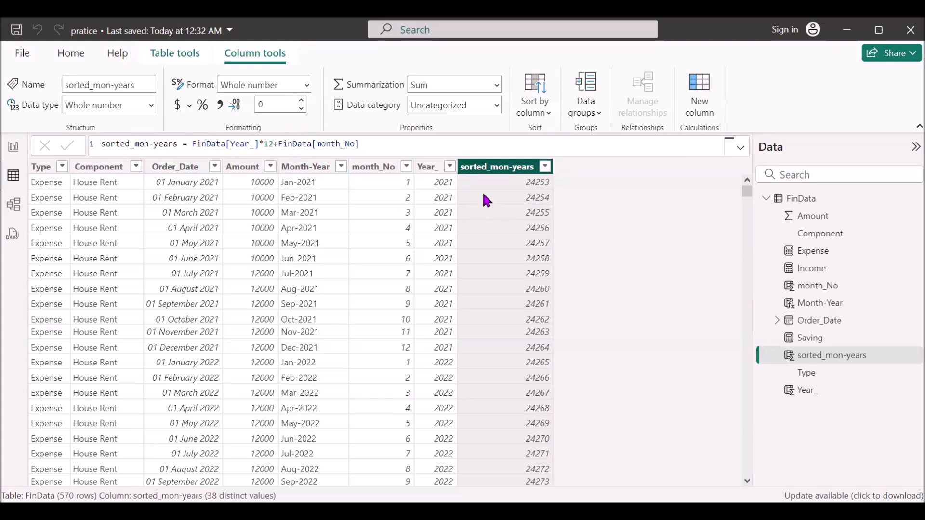
pyautogui.click(13, 147)
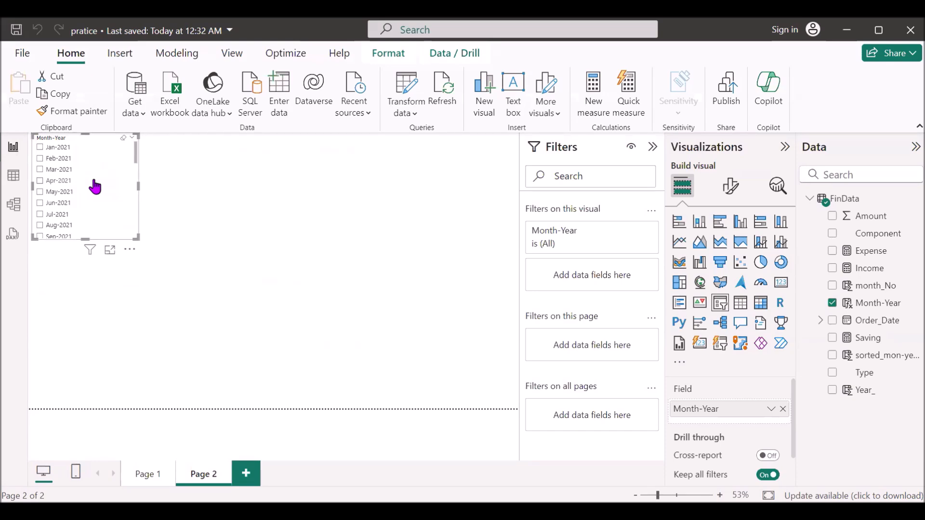
# Return to the table view and start a new calculated table using the DATATABLE function
pyautogui.click(14, 177)
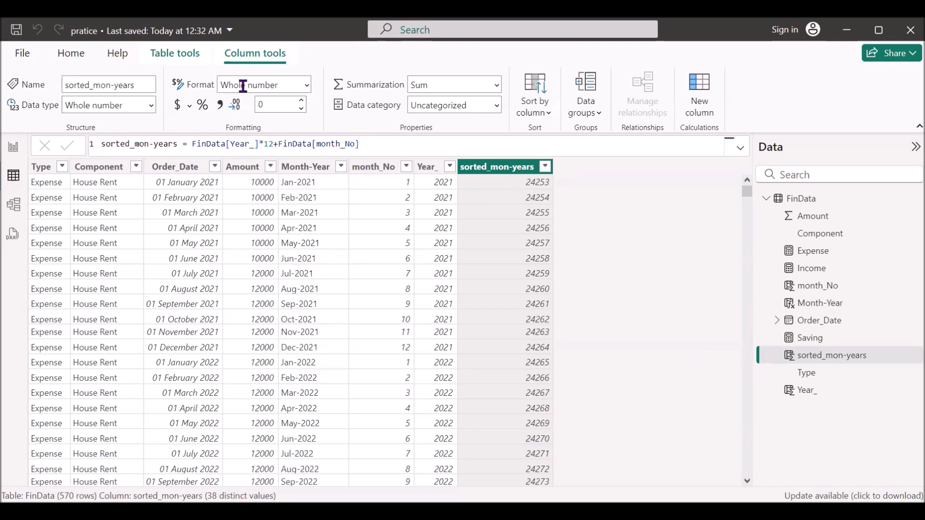
pyautogui.click(175, 54)
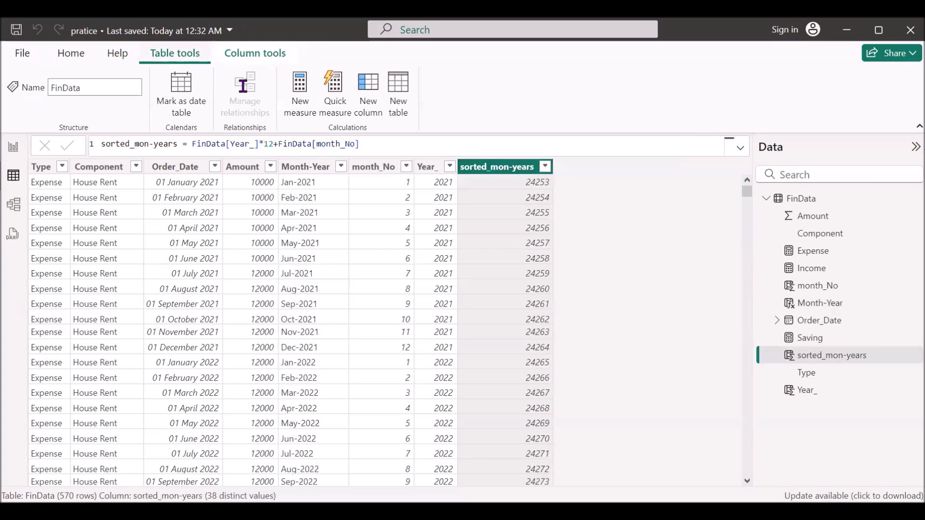
pyautogui.click(403, 92)
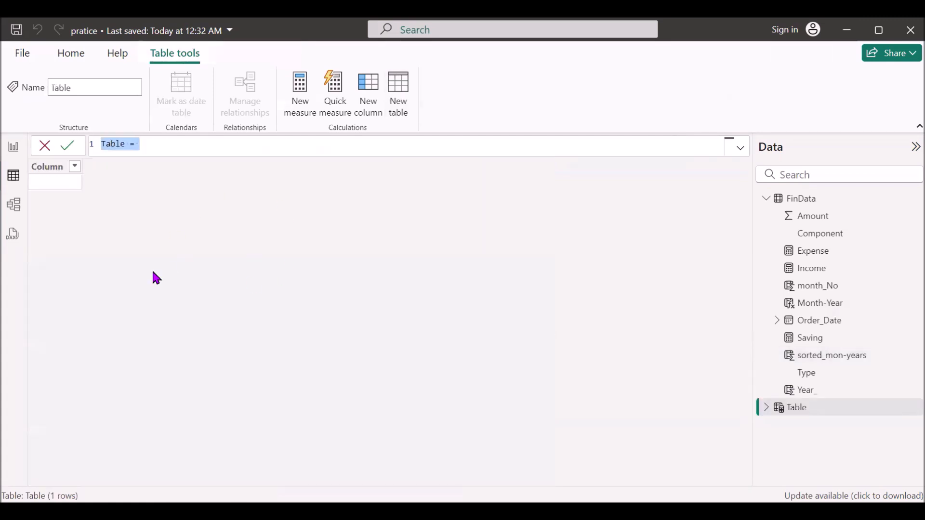
pyautogui.click(150, 146)
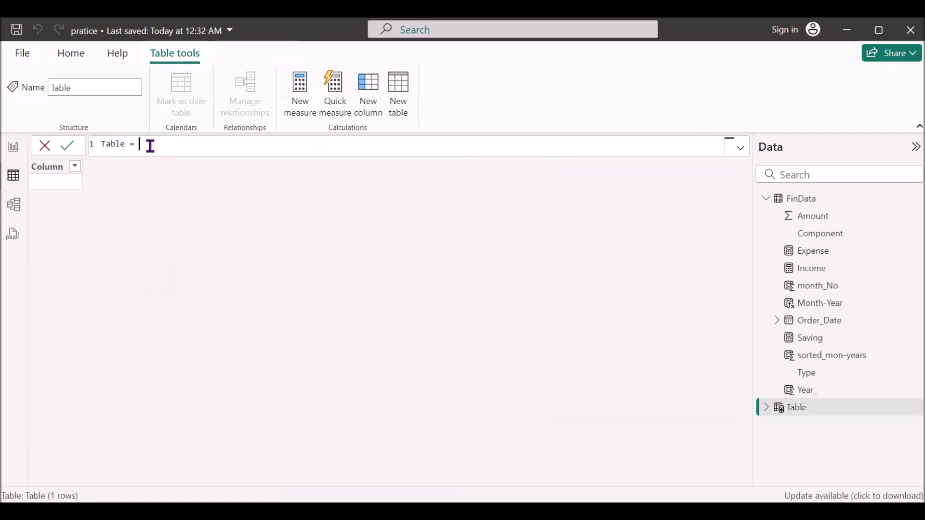
pyautogui.write('data')
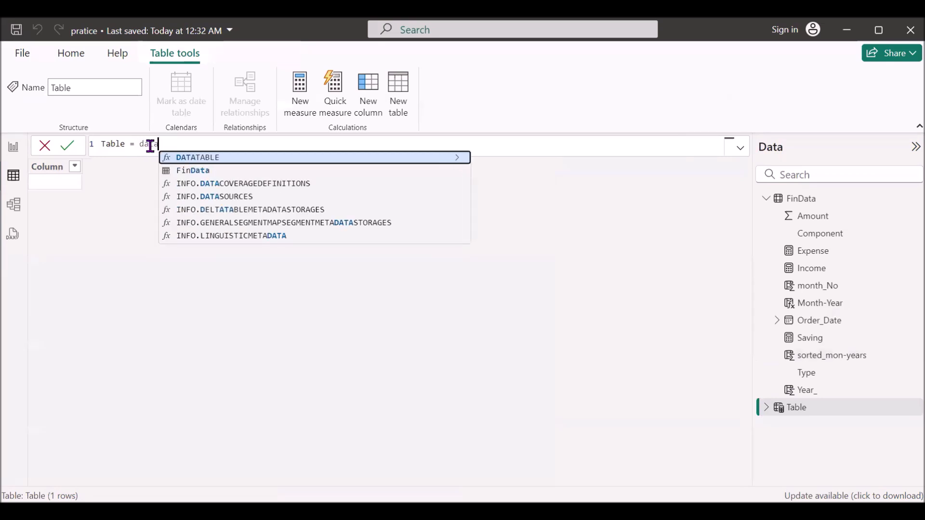
pyautogui.press('Tab')
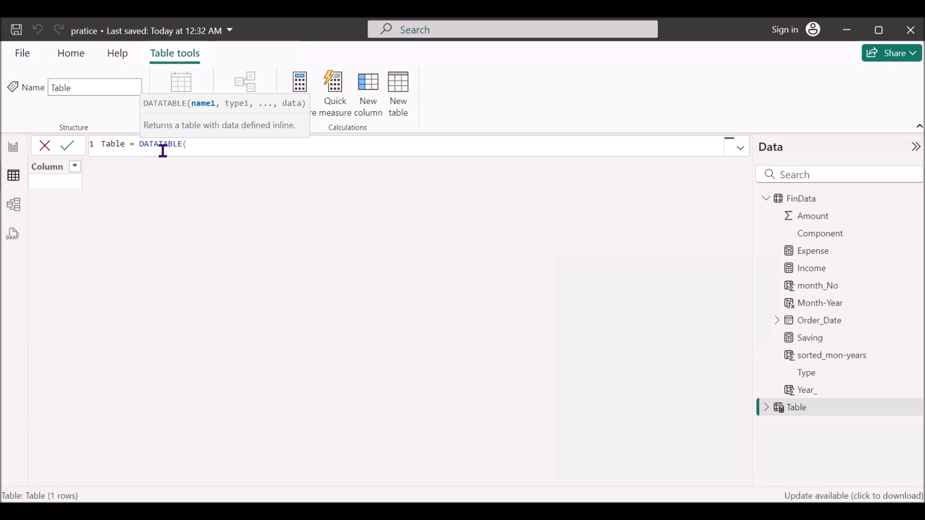
# Define the first DATATABLE column as "Type" with the data type STRING
pyautogui.write('"Type",')
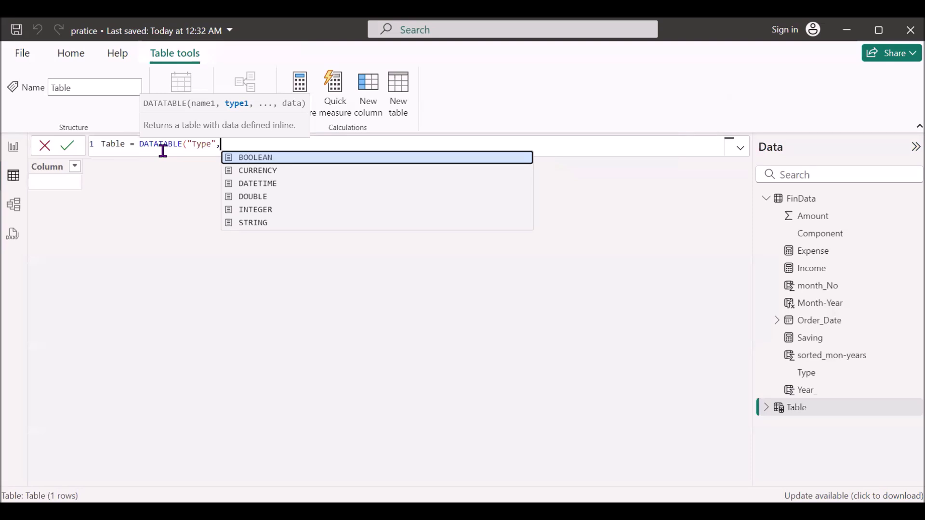
pyautogui.press('Down')
pyautogui.press('Down')
pyautogui.press('Down')
pyautogui.press('Down')
pyautogui.press('Down')
pyautogui.press('Tab')
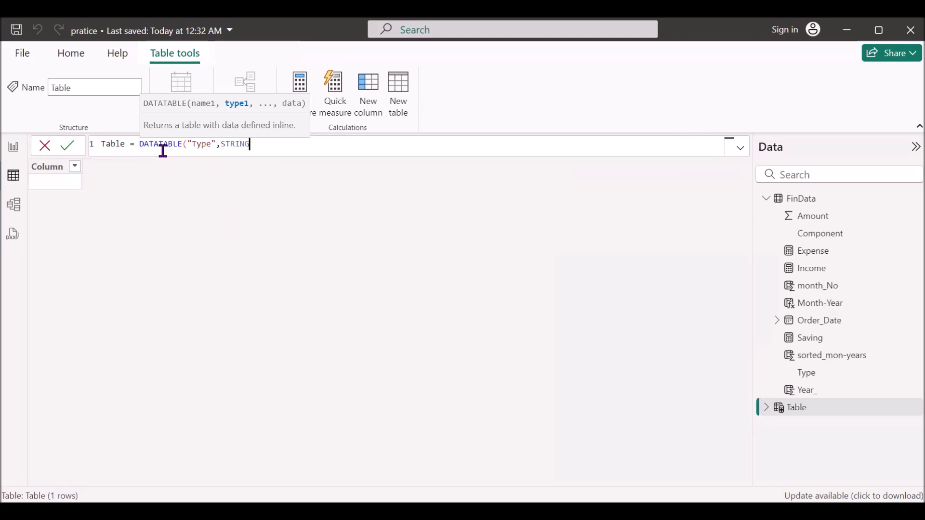
# Define the second DATATABLE column as "Number" with the data type INTEGER
pyautogui.write(',')
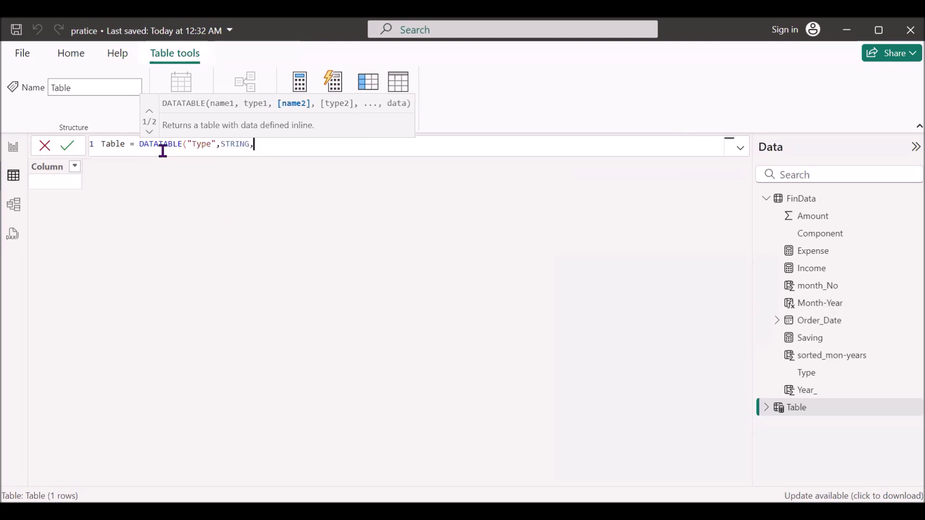
pyautogui.write('"')
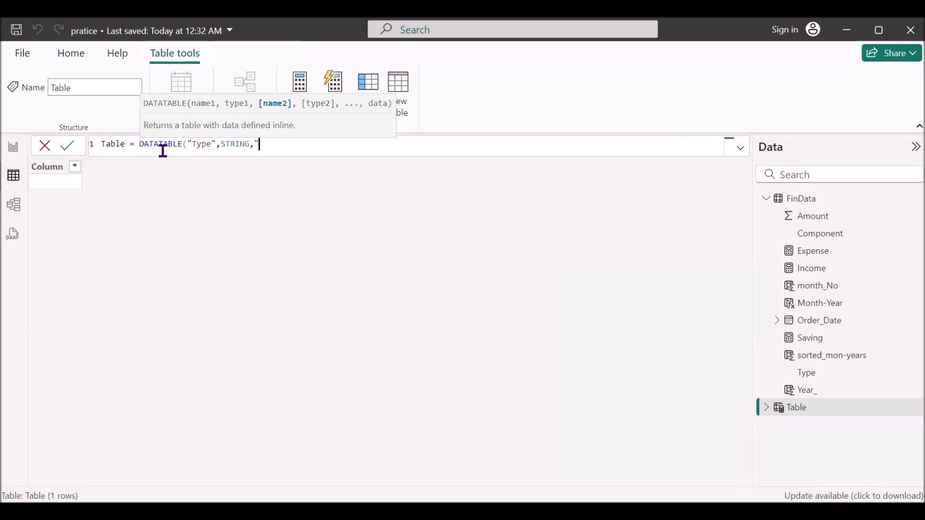
pyautogui.write('Number",')
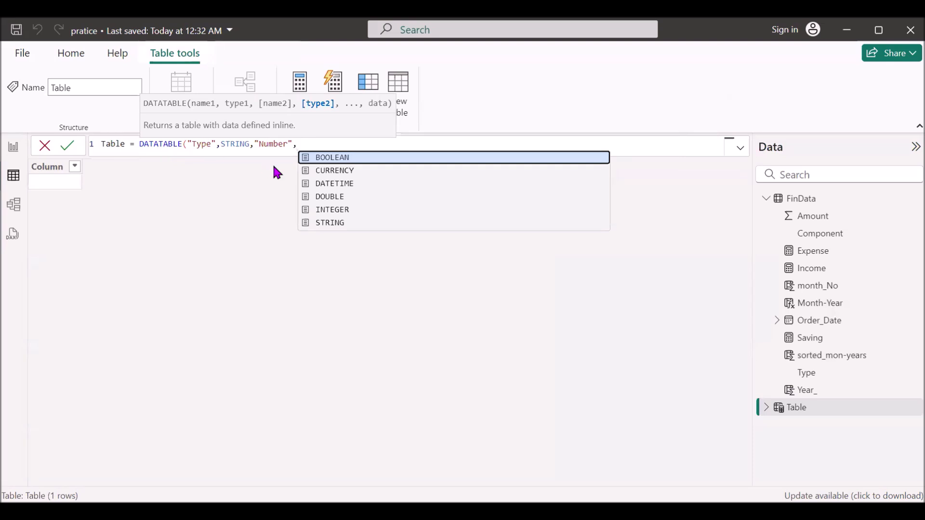
pyautogui.click(326, 210)
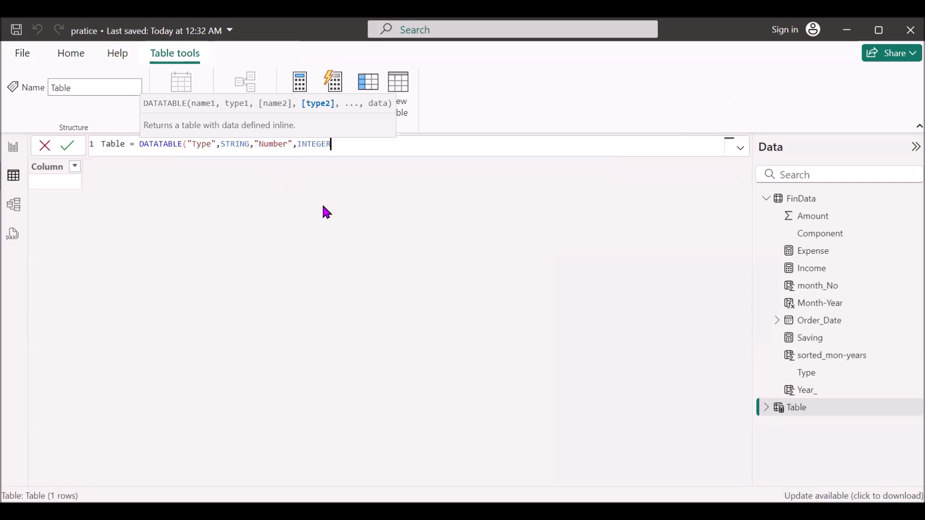
pyautogui.write(',')
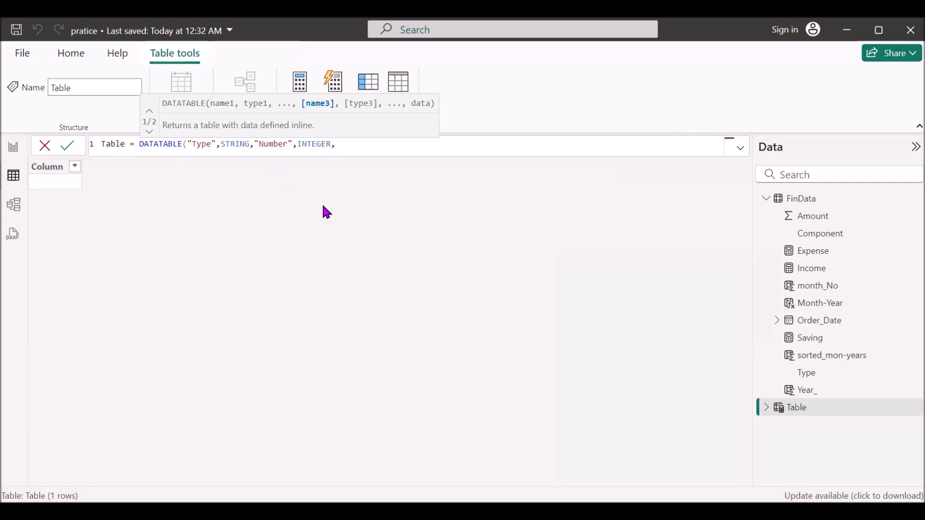
pyautogui.press('BackSpace')
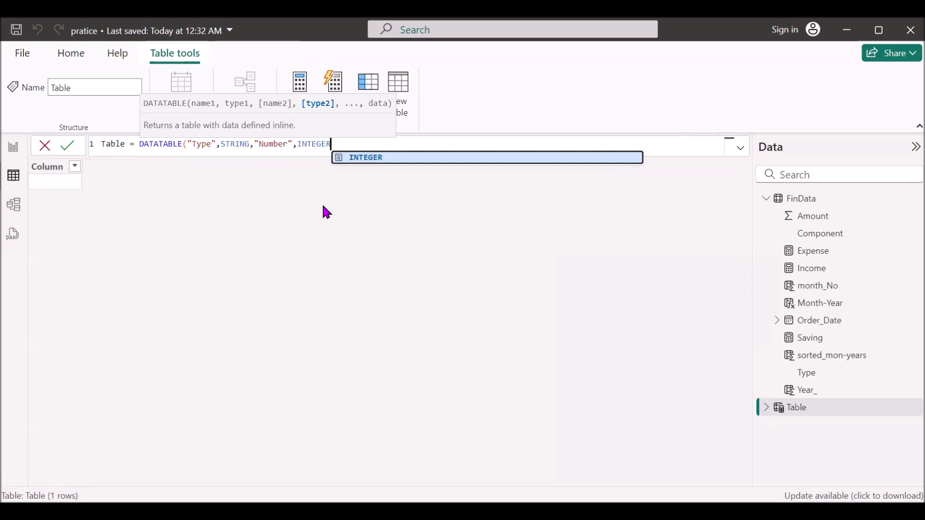
pyautogui.write(',')
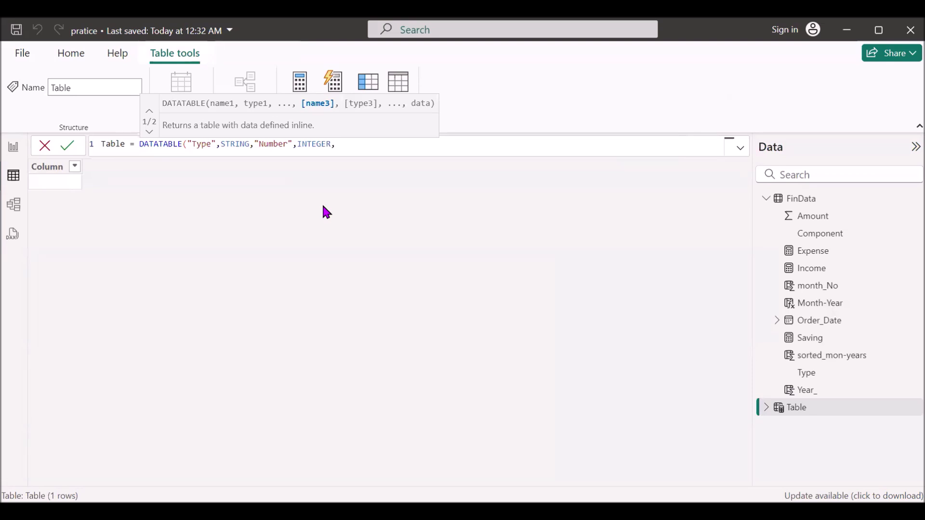
# Complete the DATATABLE expression with the rows {{"Exprnse",1},{"Profit",2},{"Saving",3},{"Discount",4}}
pyautogui.write('{')
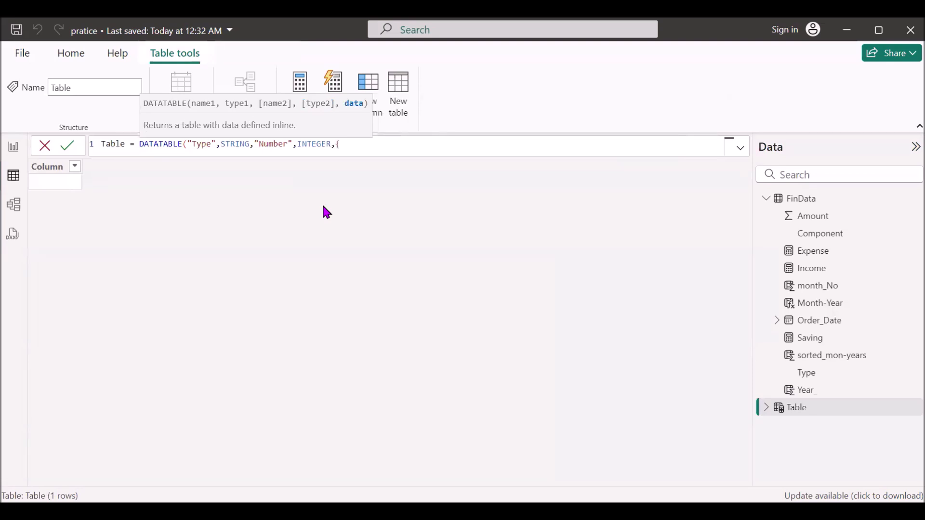
pyautogui.write('{')
pyautogui.press('BackSpace')
pyautogui.press('BackSpace')
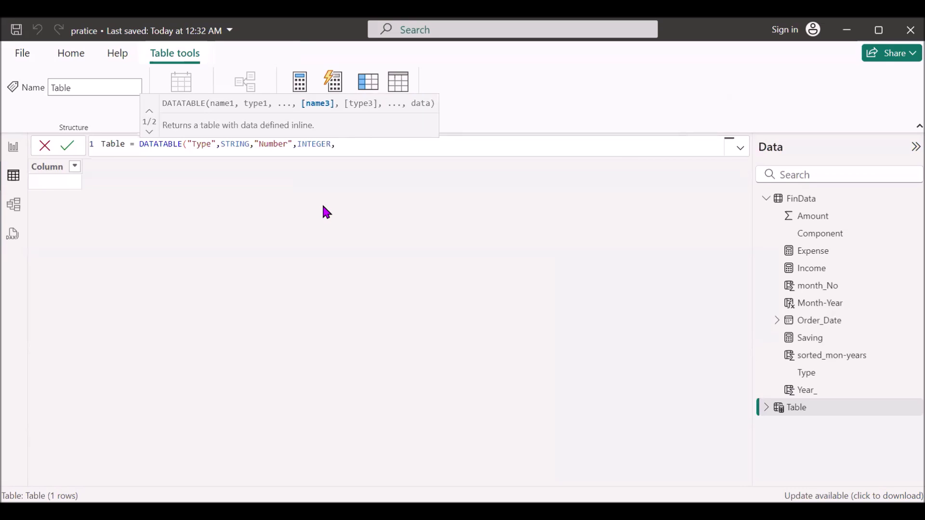
pyautogui.write('{{"')
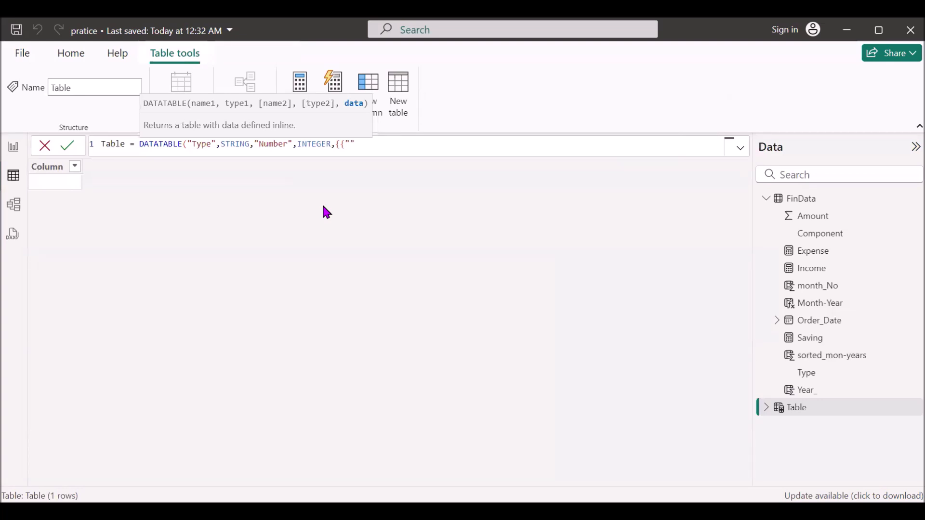
pyautogui.write('Exprnse",1},{"Profit",2},{"Saving"')
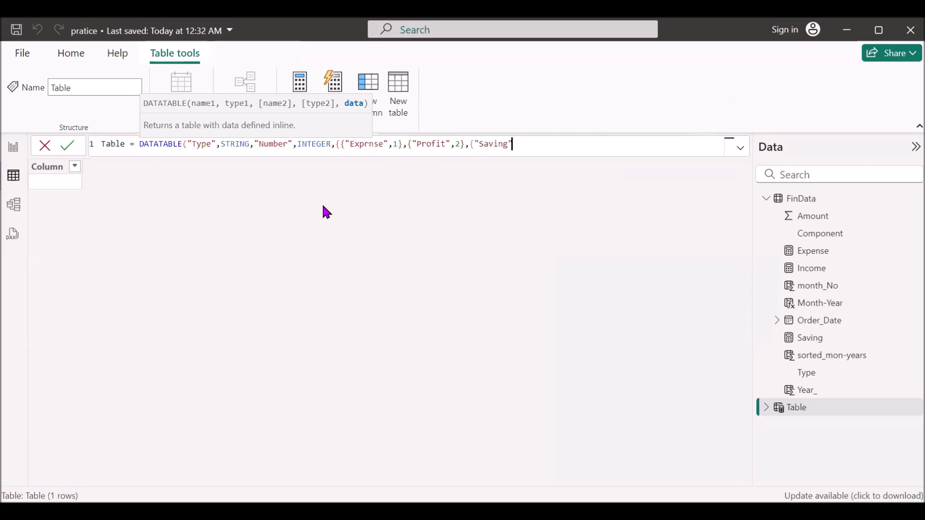
pyautogui.write(',3},{"')
pyautogui.write('Discount",4')
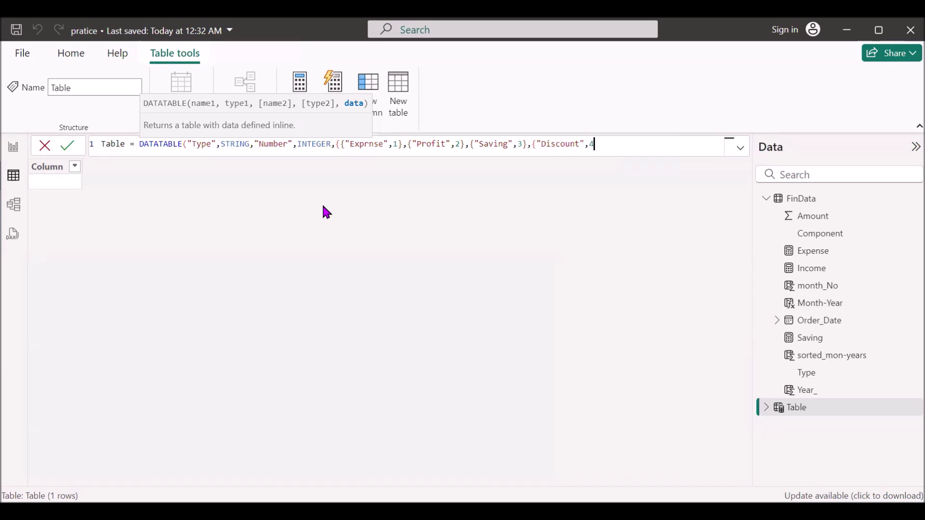
pyautogui.write('})')
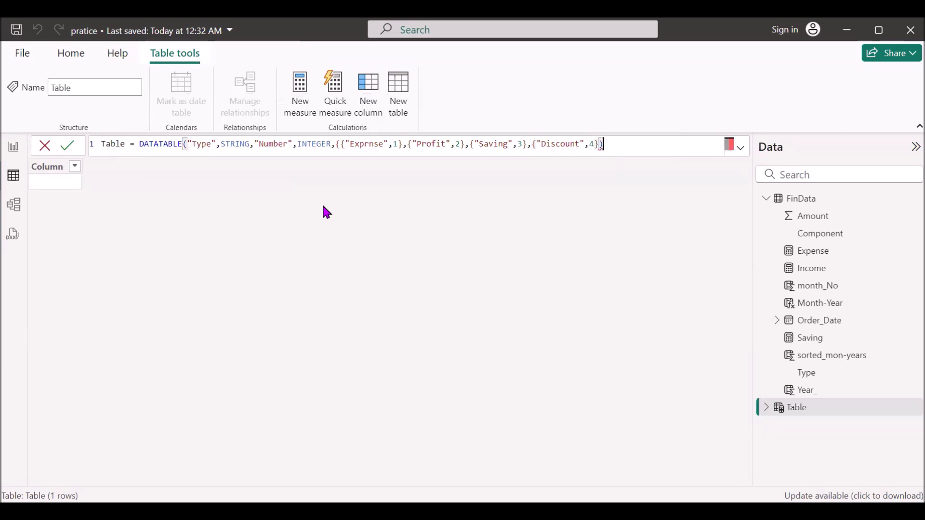
pyautogui.press('BackSpace')
pyautogui.write('})')
# Name the calculated table Dummy_table and commit its formula
pyautogui.doubleClick(113, 143)
pyautogui.write('Dummy')
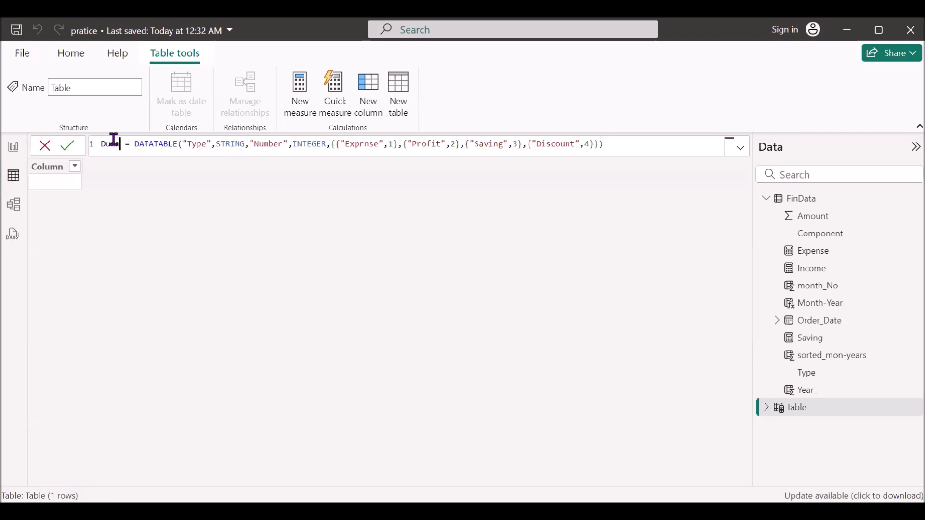
pyautogui.write('_table')
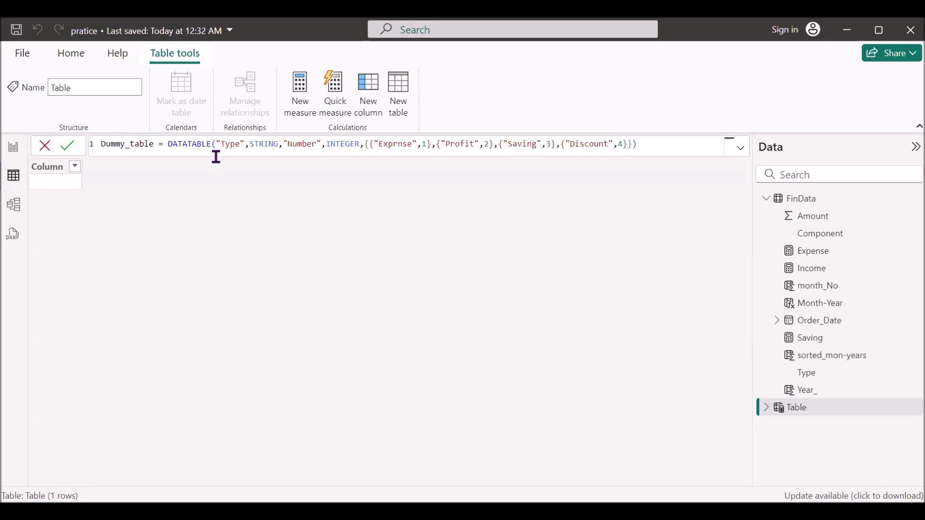
pyautogui.press('Return')
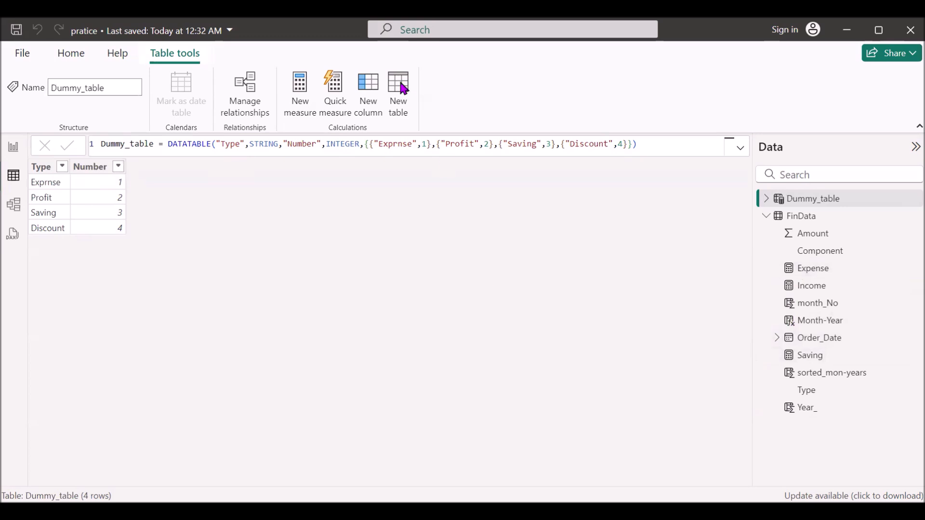
# Create a new calculated table and start its formula with SUMMARIZE over the FinData table
pyautogui.click(402, 96)
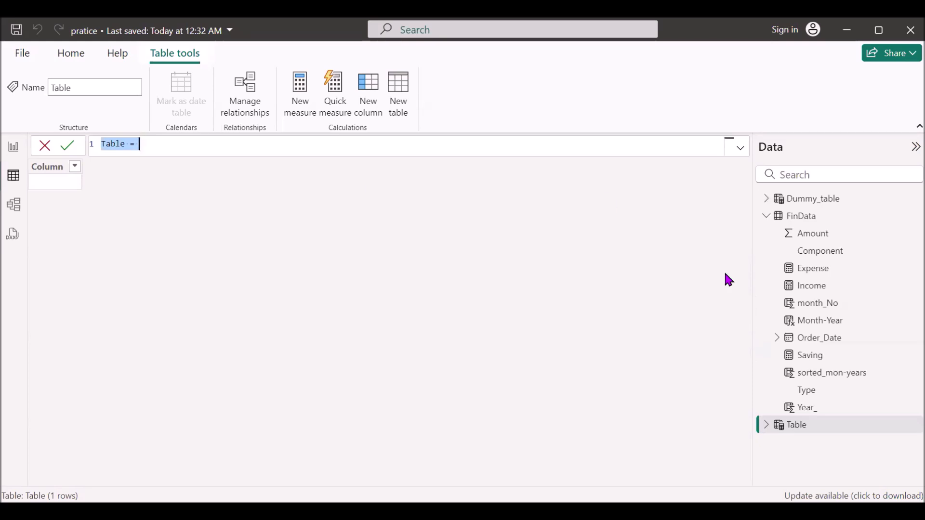
pyautogui.click(178, 145)
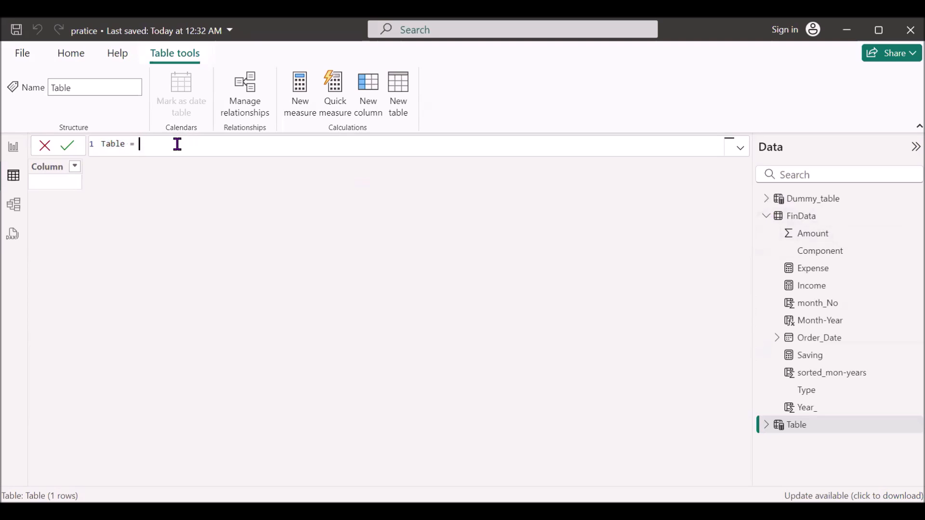
pyautogui.write('sum')
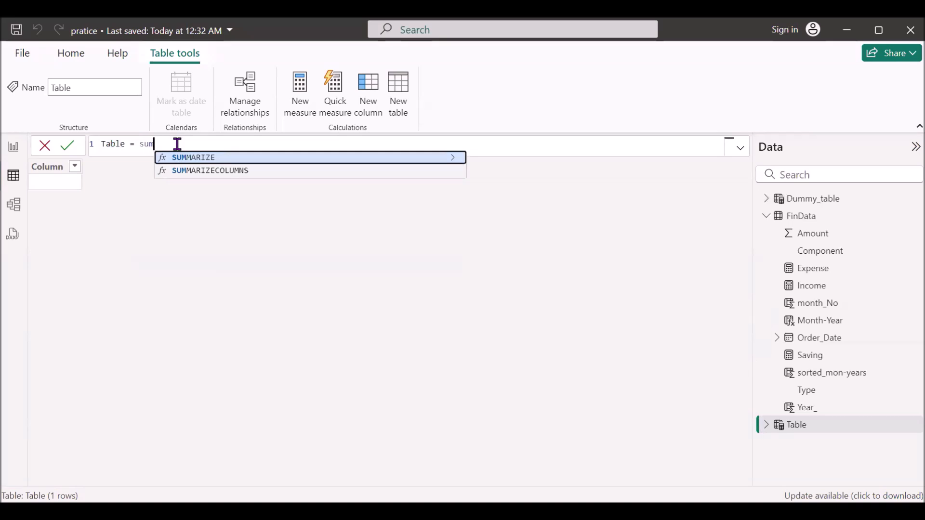
pyautogui.press('Tab')
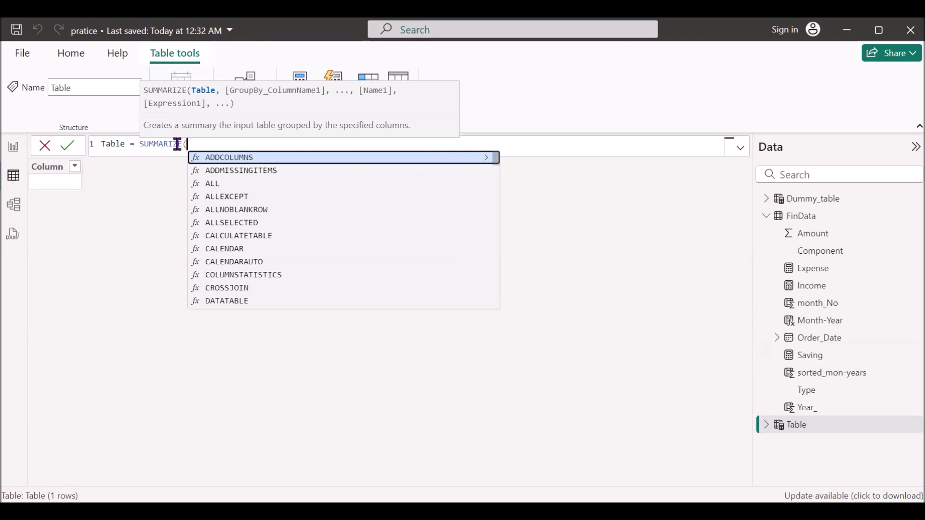
pyautogui.write('FinData,')
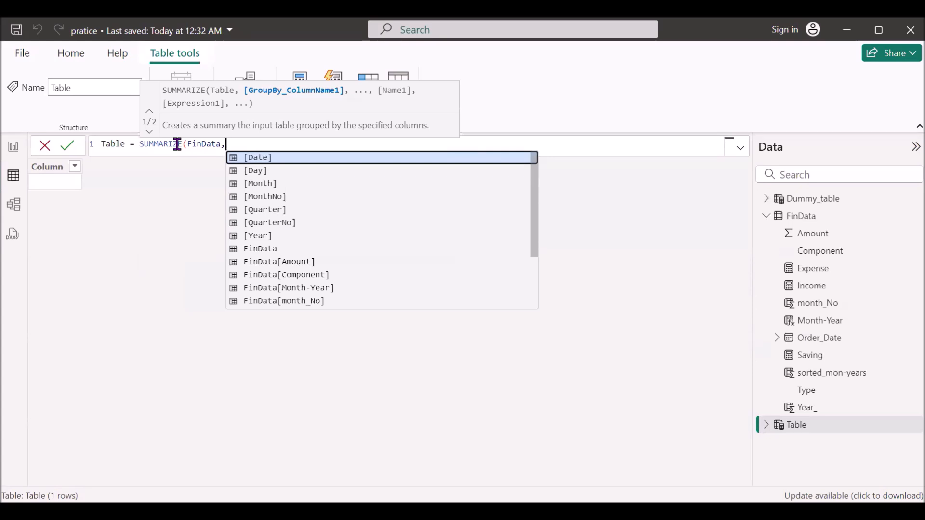
# Add FinData[Order_Date] and FinData[Amount] as the first two group-by columns of the SUMMARIZE expression
pyautogui.write('ord')
pyautogui.press('Tab')
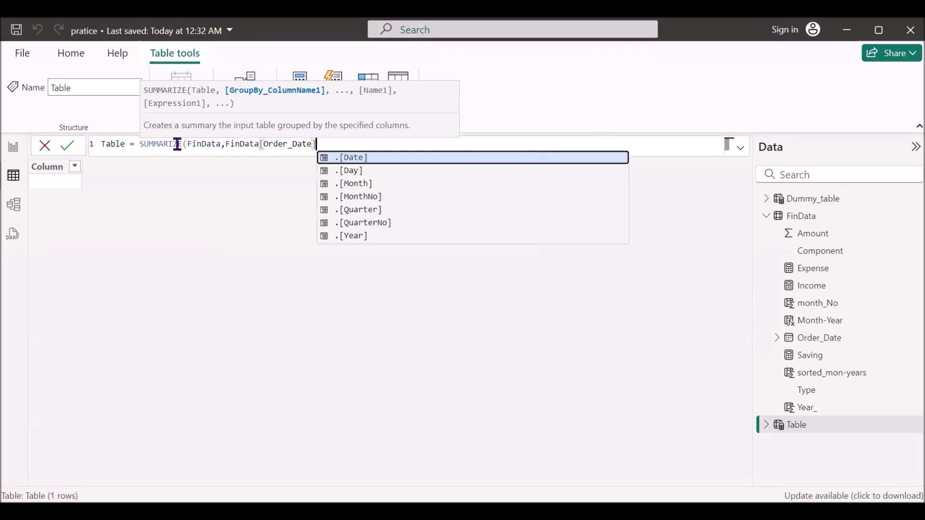
pyautogui.write(',')
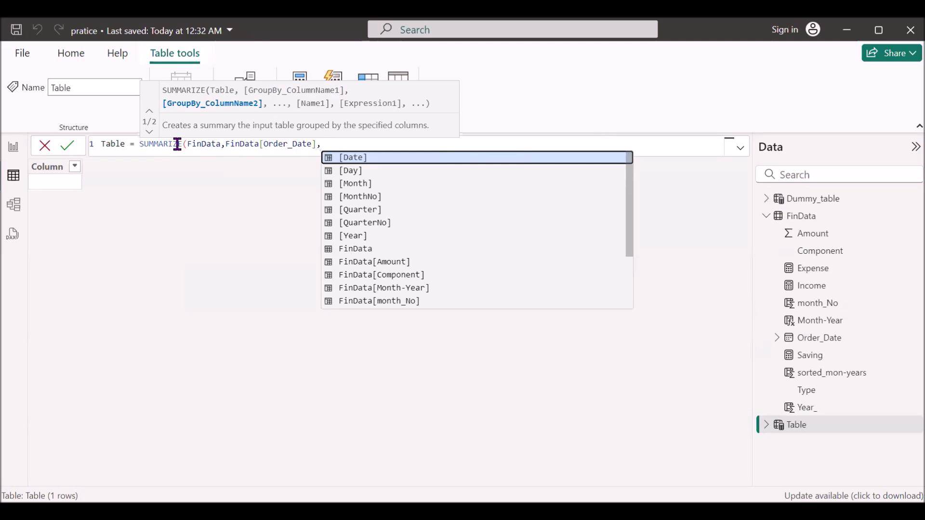
pyautogui.write('FinData[Amount]')
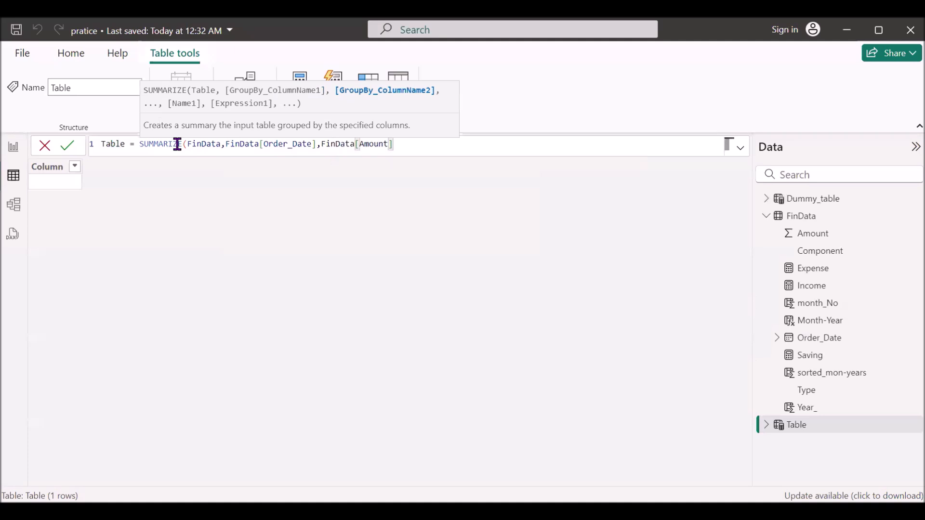
# Add FinData[Component] as the third group-by column, close the SUMMARIZE expression and commit the table formula
pyautogui.write(',in')
pyautogui.press('BackSpace')
pyautogui.press('BackSpace')
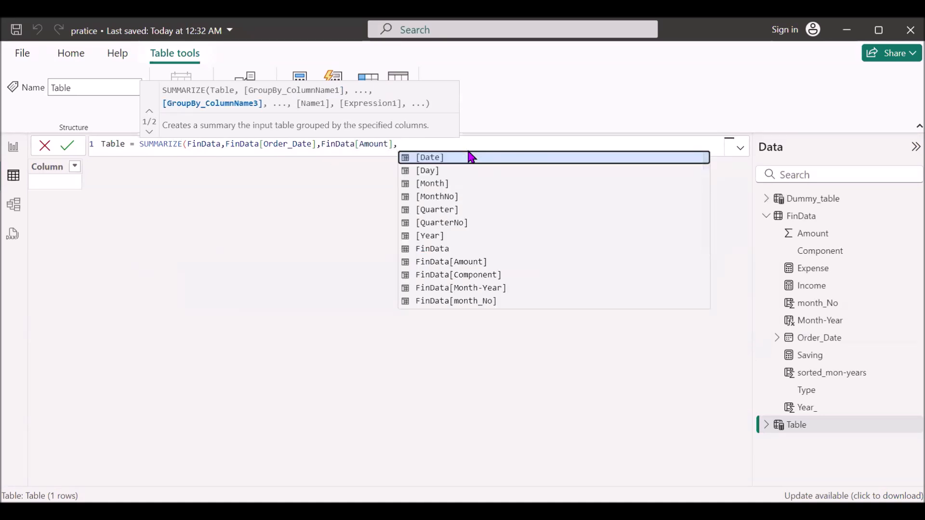
pyautogui.click(474, 275)
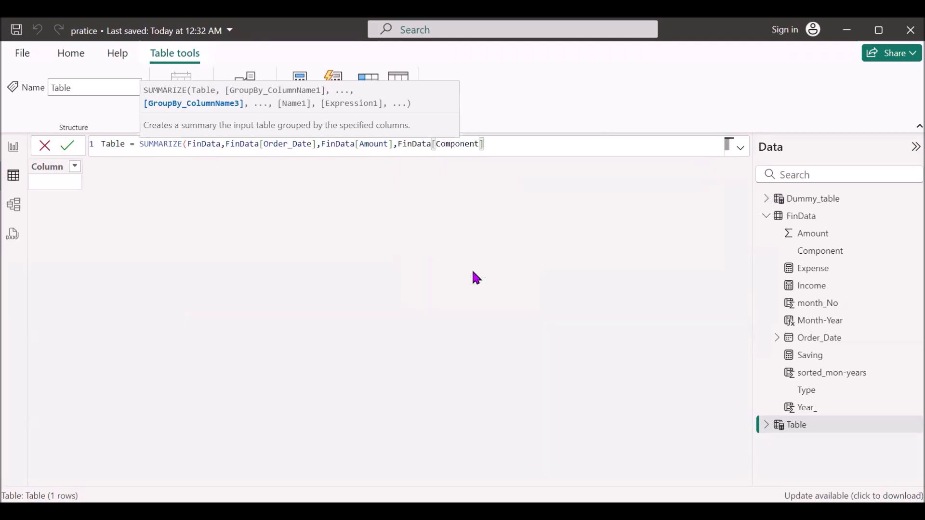
pyautogui.write(')')
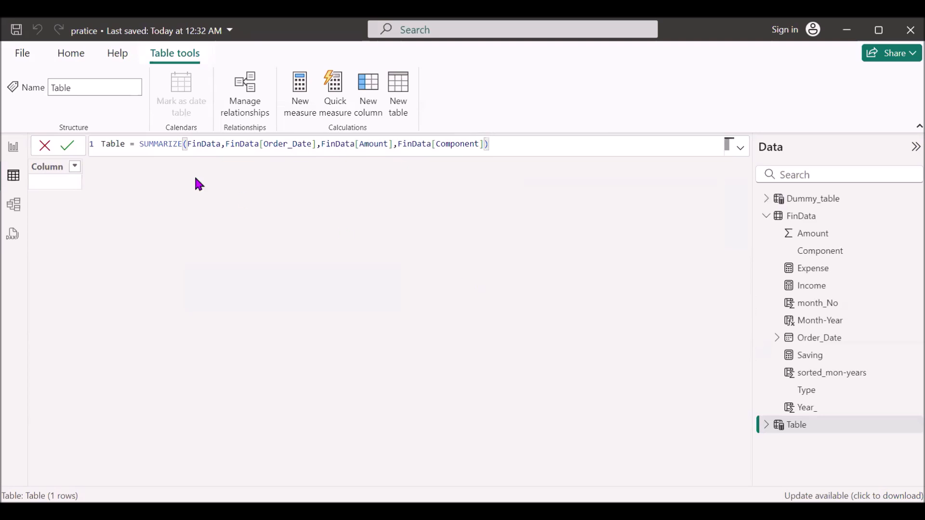
pyautogui.press('Return')
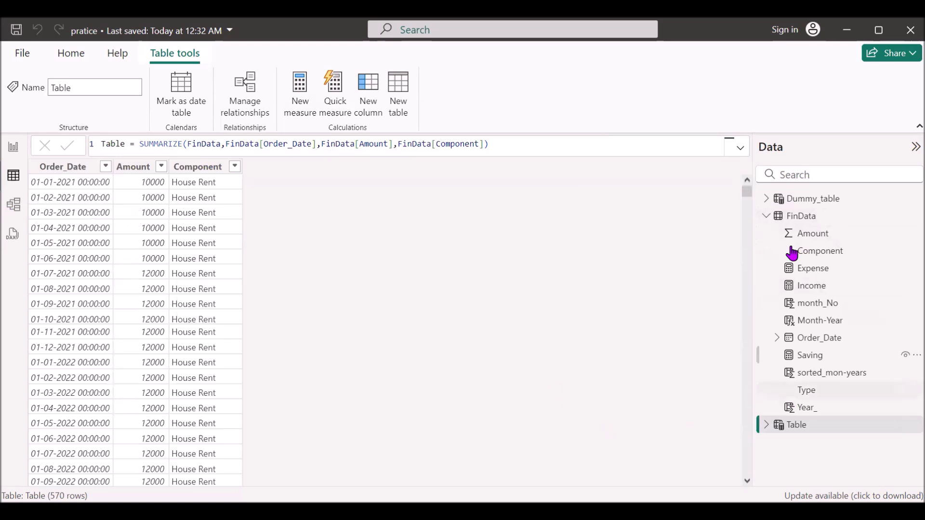
pyautogui.moveTo(796, 220)
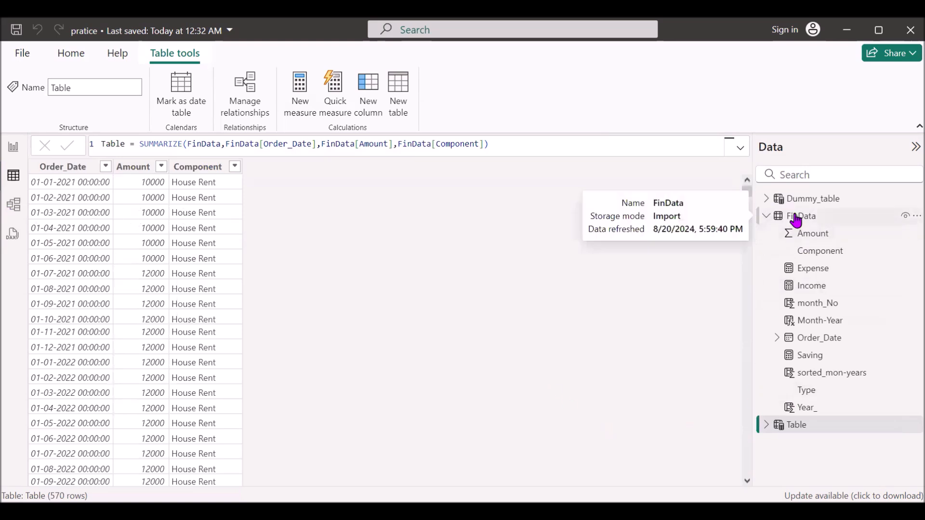